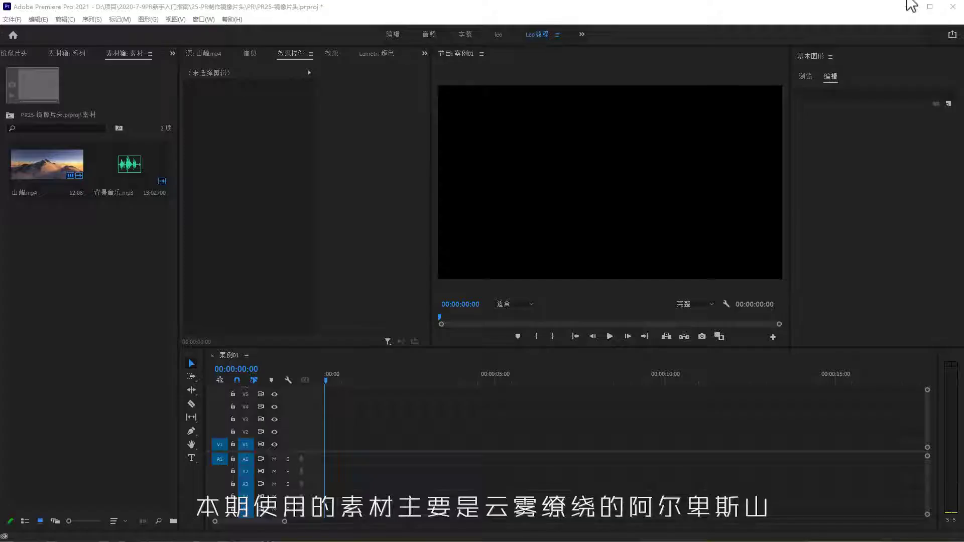
- Preview 山峰.mp4, place it at 00:00 on V1/A1, and play the sequence
double_click(47, 173)
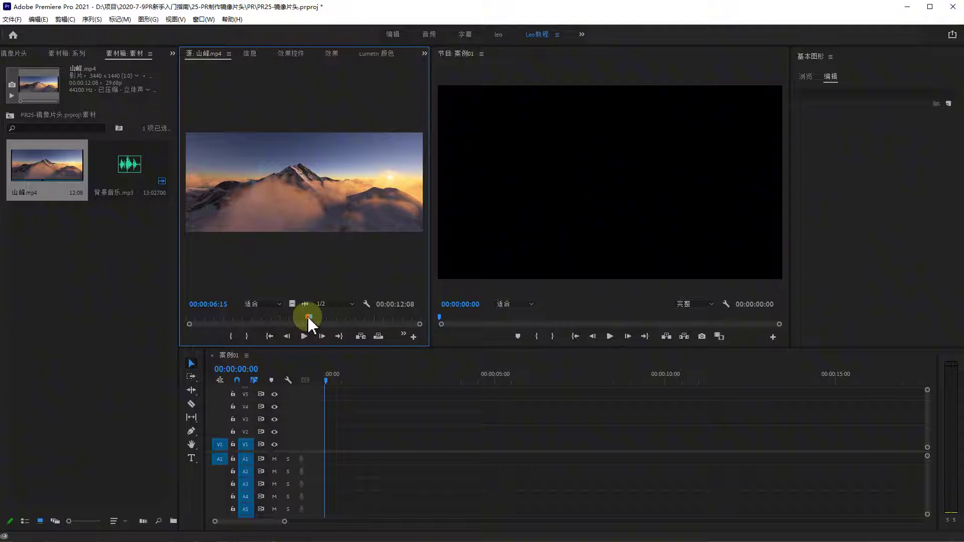
drag(309, 318, 244, 318)
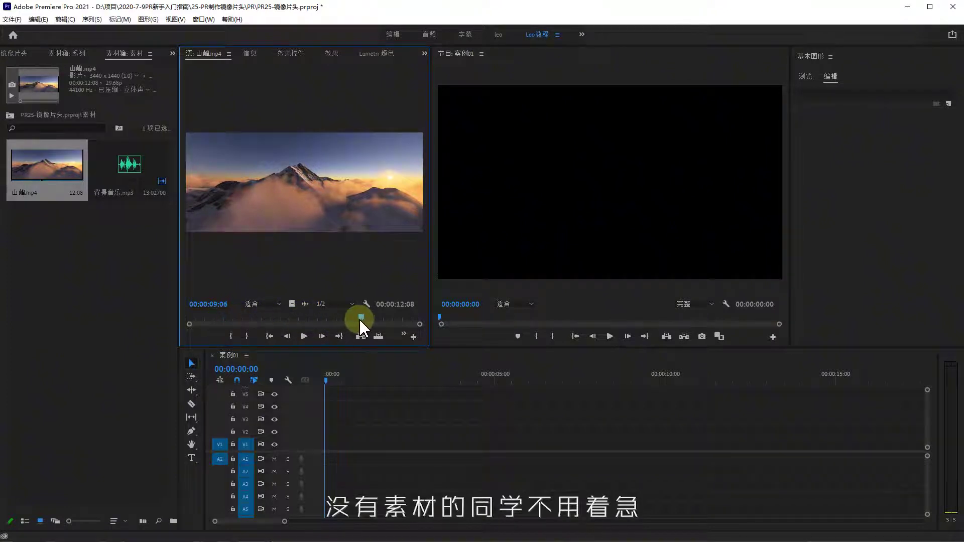
drag(360, 318, 215, 326)
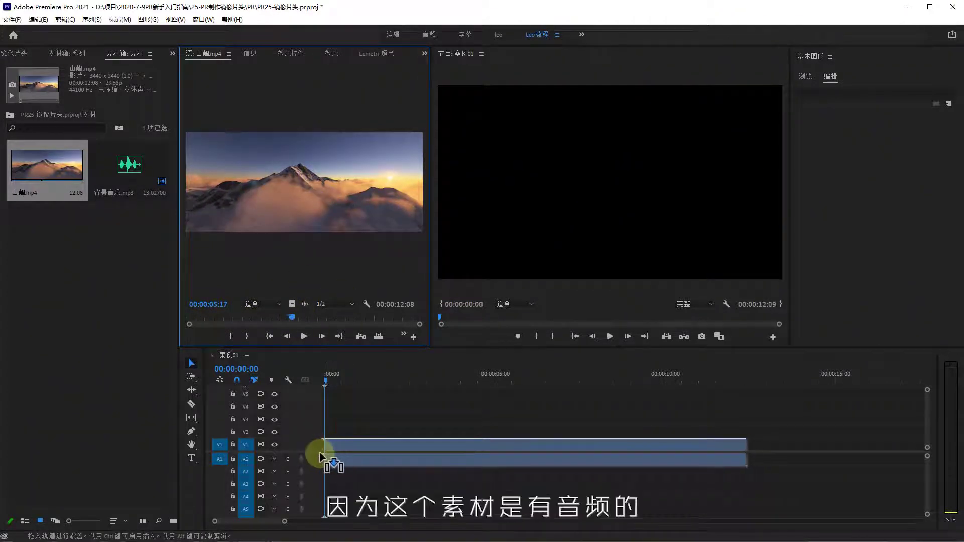
drag(354, 386, 321, 454)
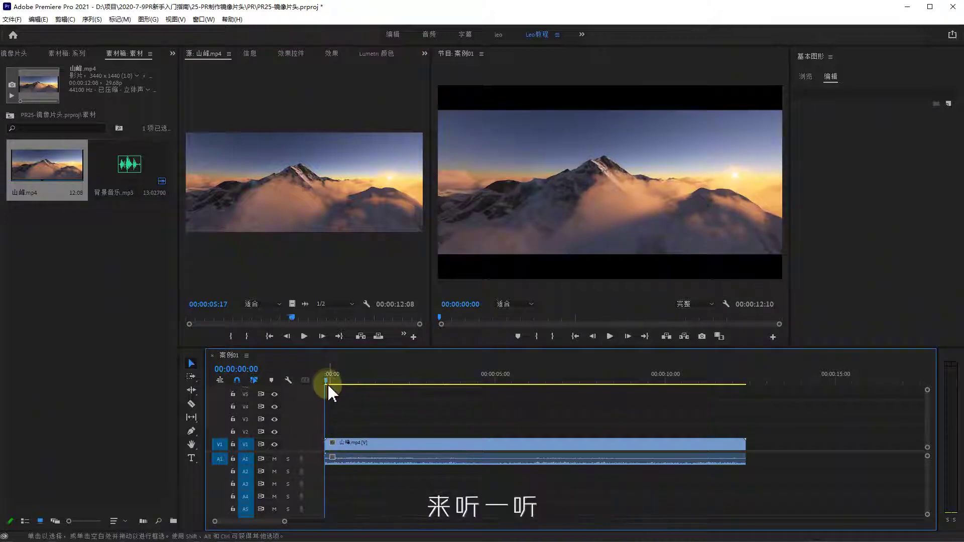
key(space)
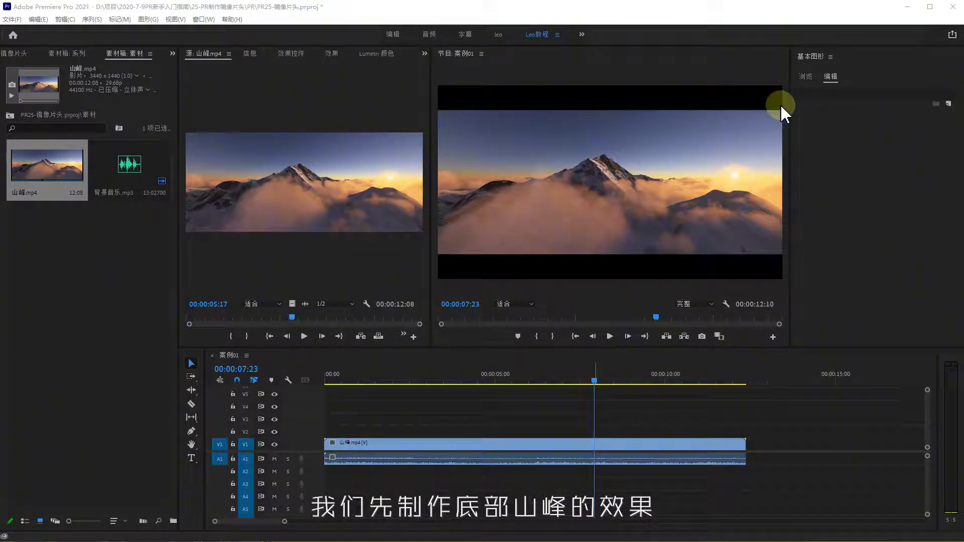
- Set the V1 mountain clip's Scale to 135
click(366, 444)
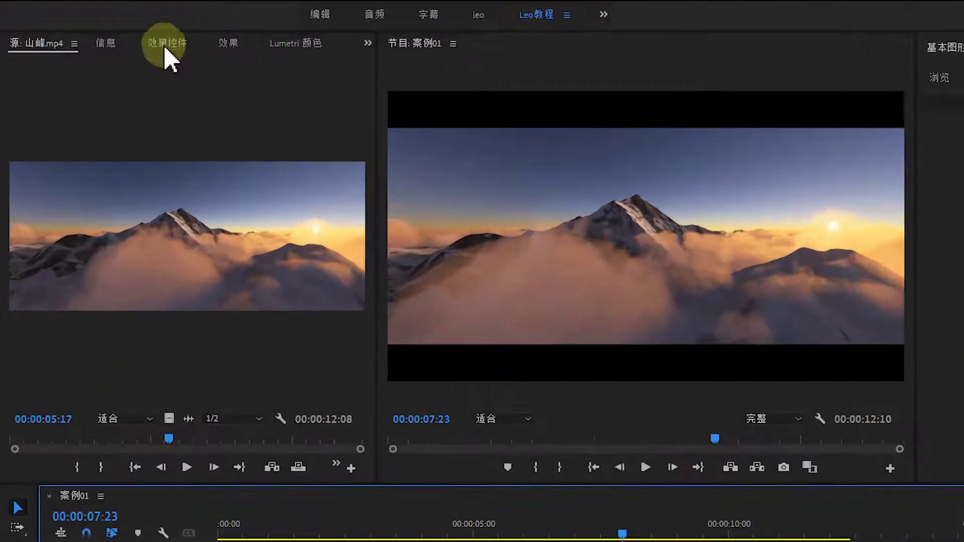
click(291, 54)
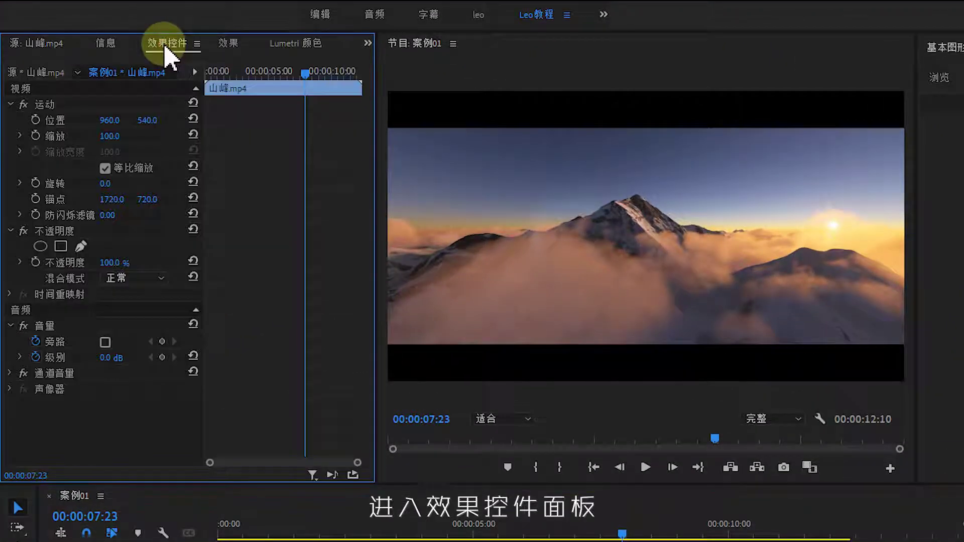
click(106, 136)
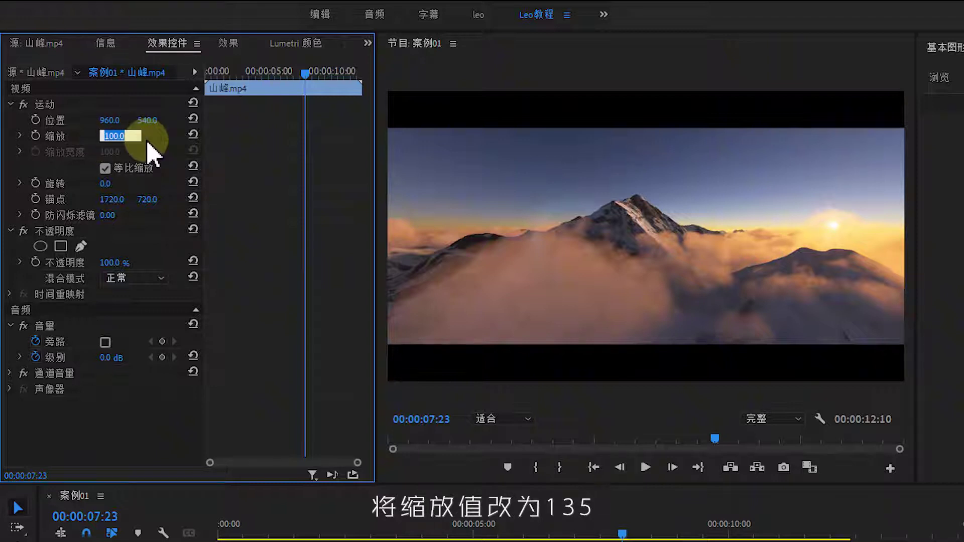
text(135)
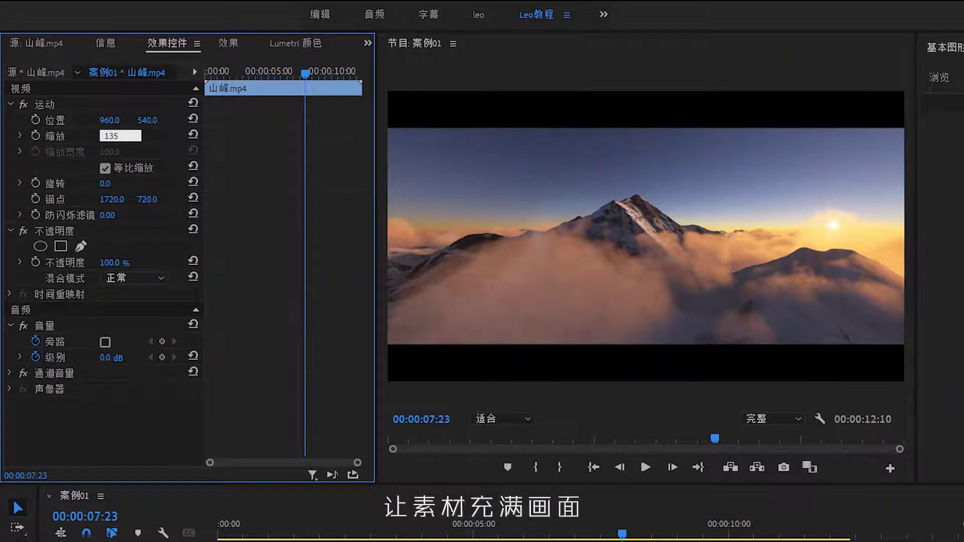
key(Return)
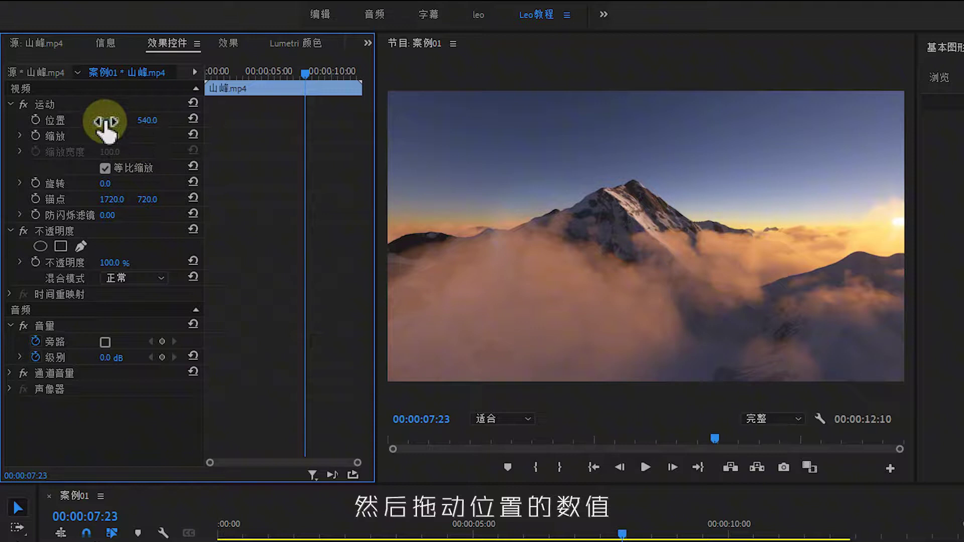
- Move the clip to position 630, 921 and Alt-drag a copy onto V2
drag(106, 122, 26, 122)
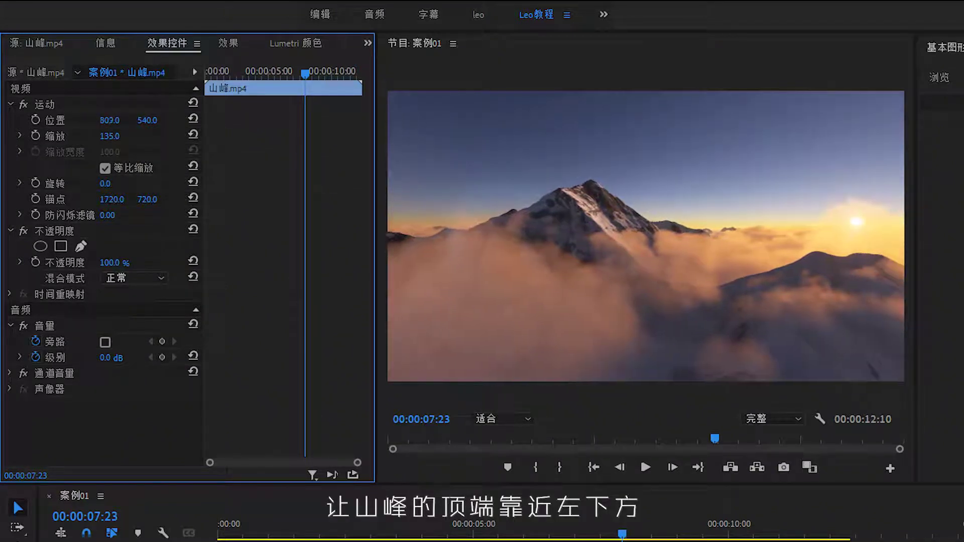
drag(110, 121, 18, 121)
mouse_move(150, 120)
mouse_down()
mouse_move(114, 133)
mouse_move(119, 112)
mouse_move(218, 120)
mouse_up()
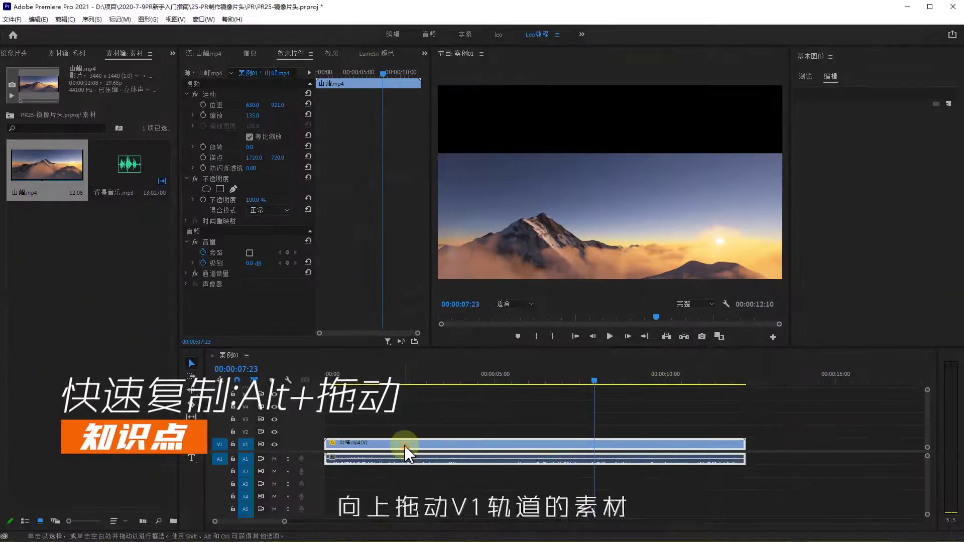
drag(402, 446, 408, 436)
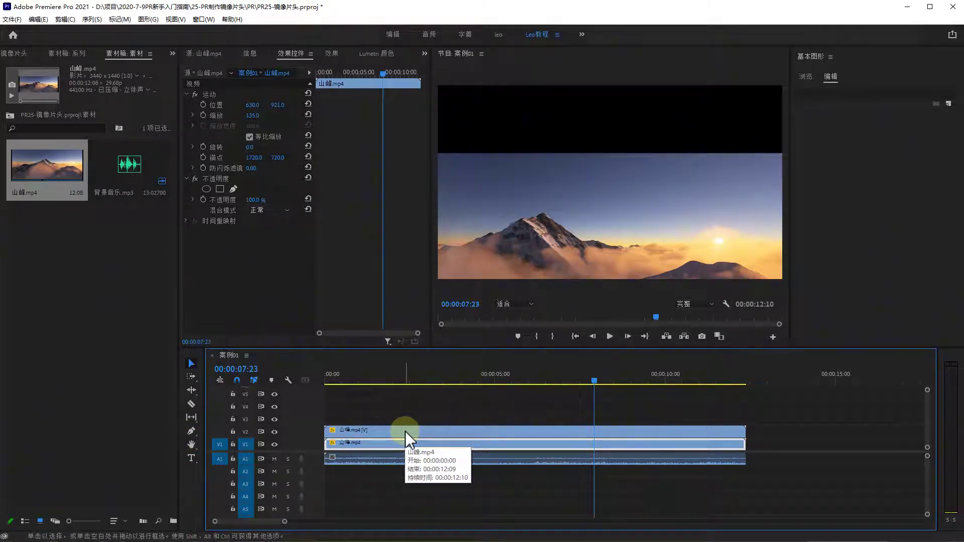
- Rotate the V2 mountain copy 180°, scale it to 150, and position it at 1113, 360
click(382, 432)
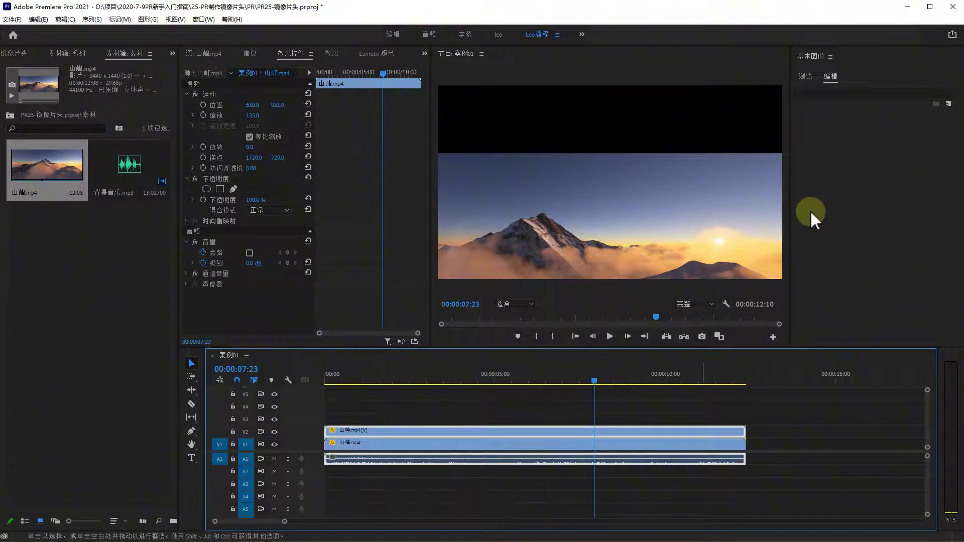
click(291, 55)
click(173, 45)
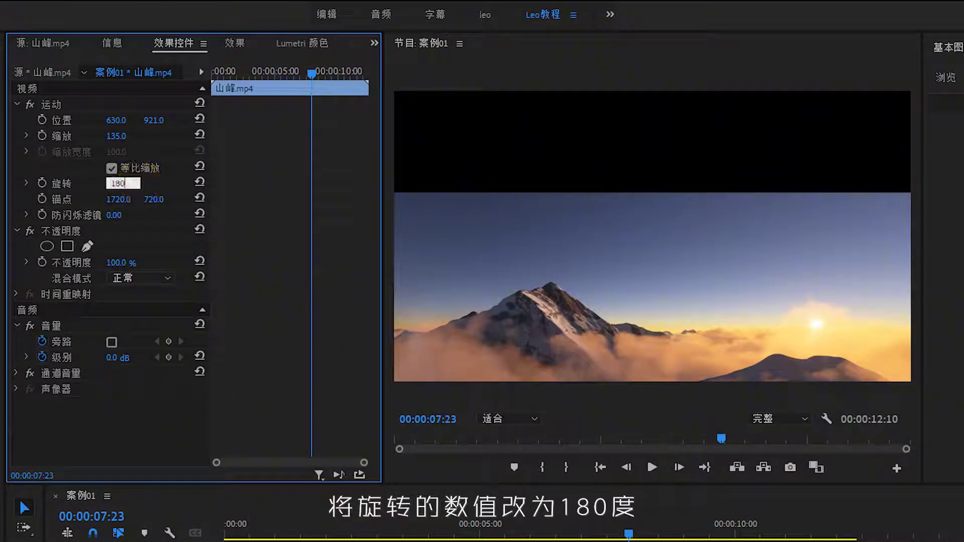
key(Return)
click(144, 133)
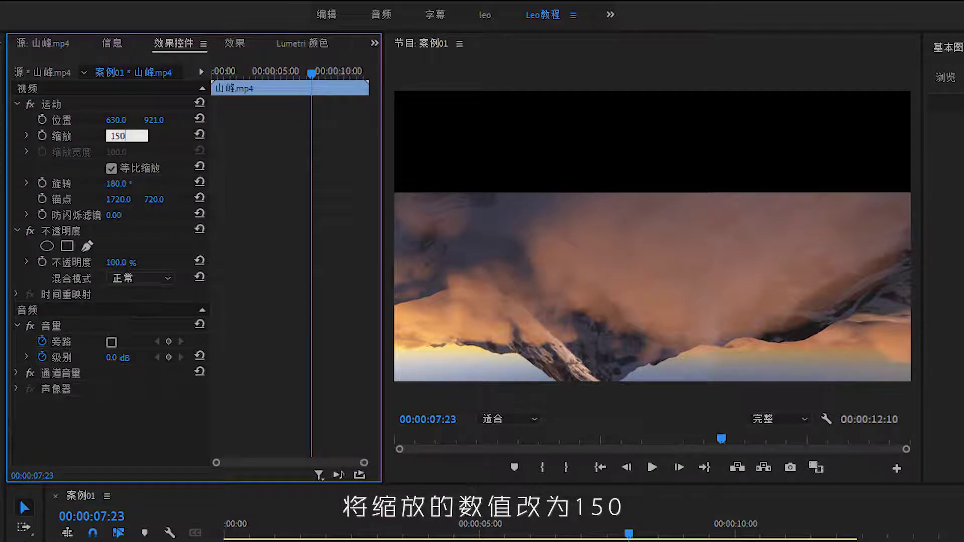
key(Return)
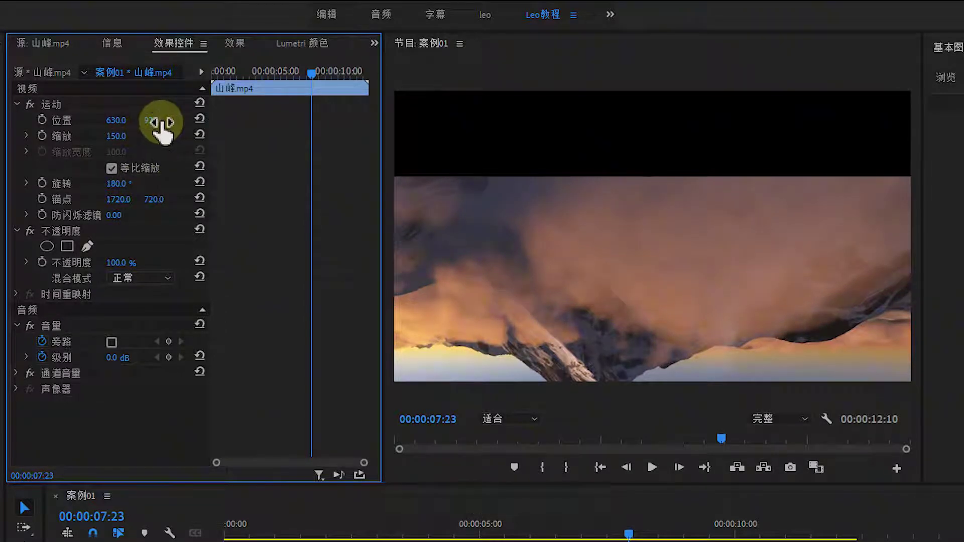
mouse_move(152, 121)
mouse_down()
mouse_move(101, 121)
mouse_move(115, 120)
mouse_up()
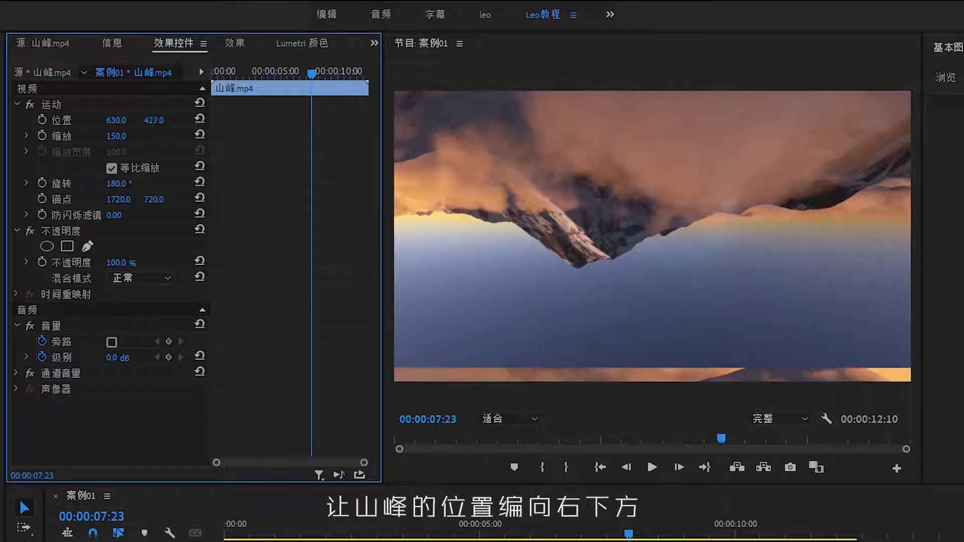
mouse_move(150, 120)
mouse_down()
mouse_move(146, 129)
mouse_move(166, 120)
mouse_move(146, 120)
mouse_up()
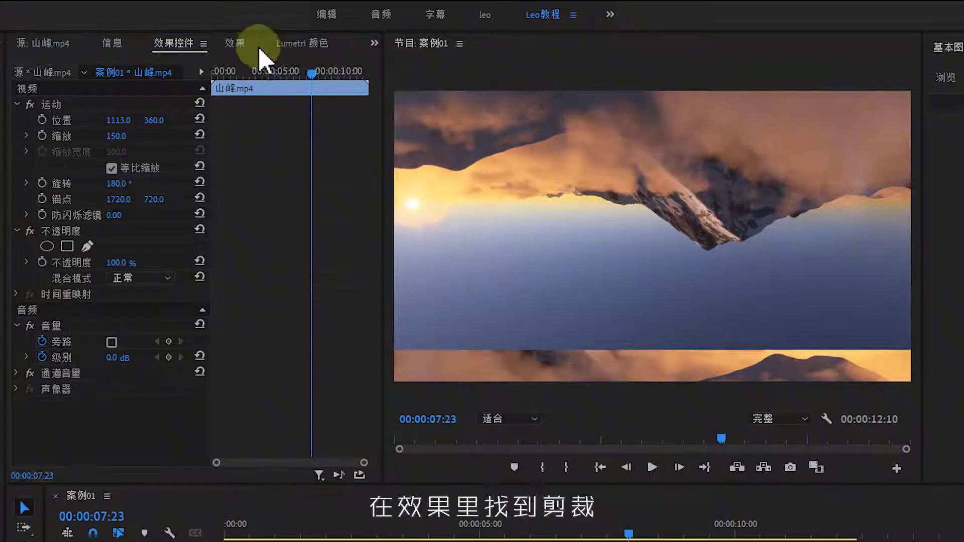
- Search Effects for 裁剪 and apply Crop to both the V2 and V1 mountain clips
click(235, 44)
click(129, 61)
text(裁剪)
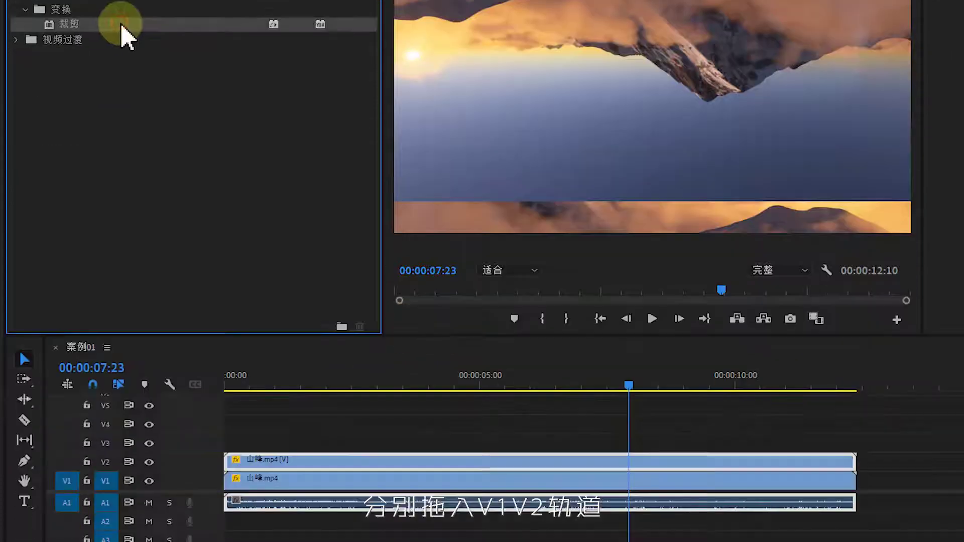
drag(69, 23, 333, 450)
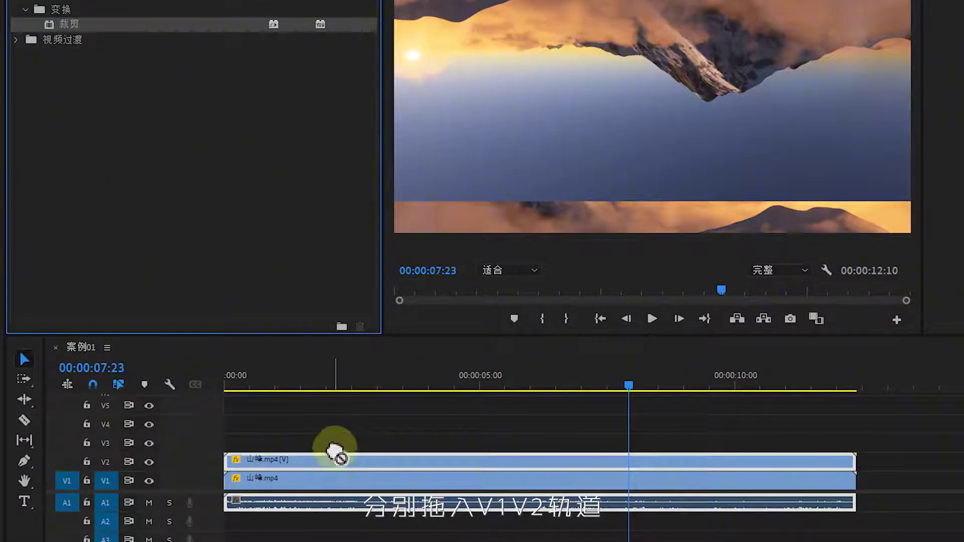
drag(69, 24, 297, 478)
- On the V2 copy, set Crop Top to 27% and Feather Edge to 76
click(457, 460)
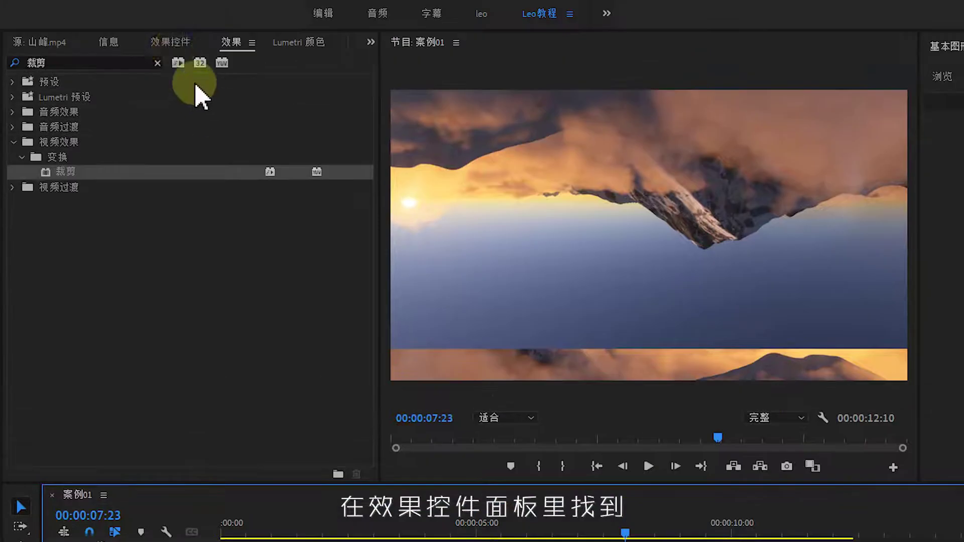
click(168, 46)
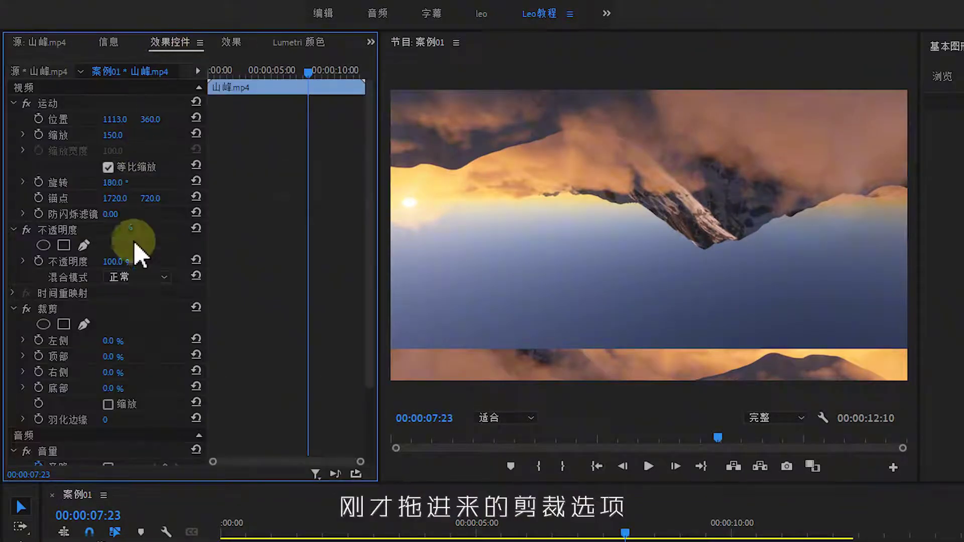
scroll(143, 350, down, 3)
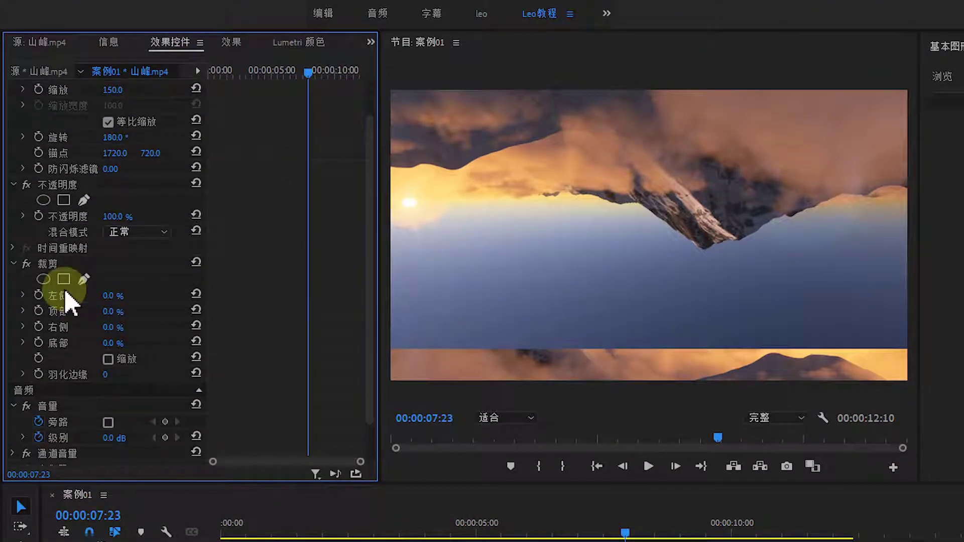
drag(108, 311, 131, 311)
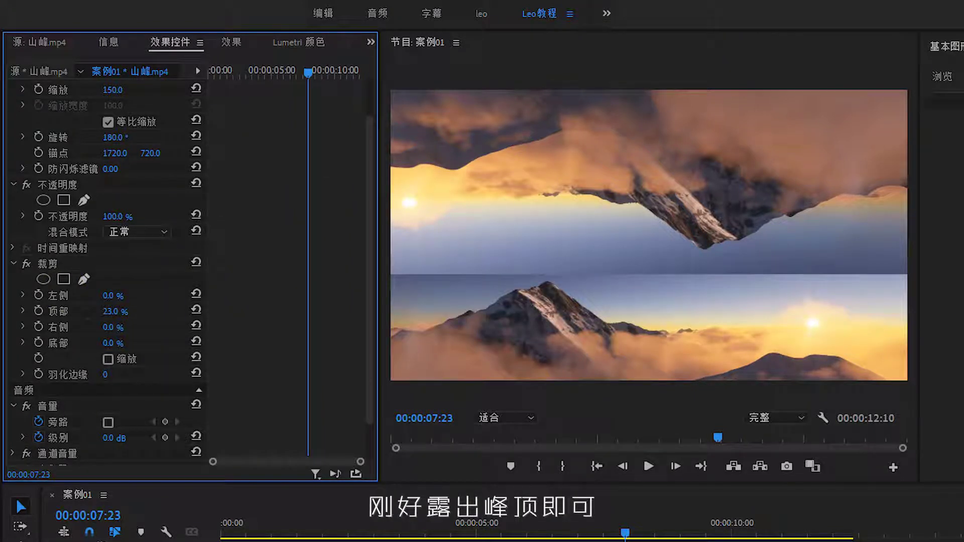
drag(111, 311, 116, 311)
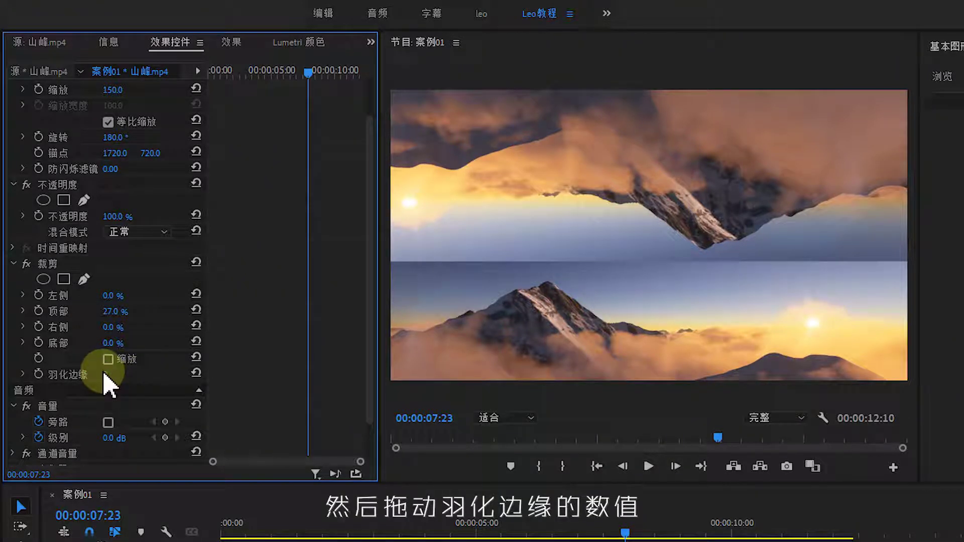
drag(105, 374, 147, 374)
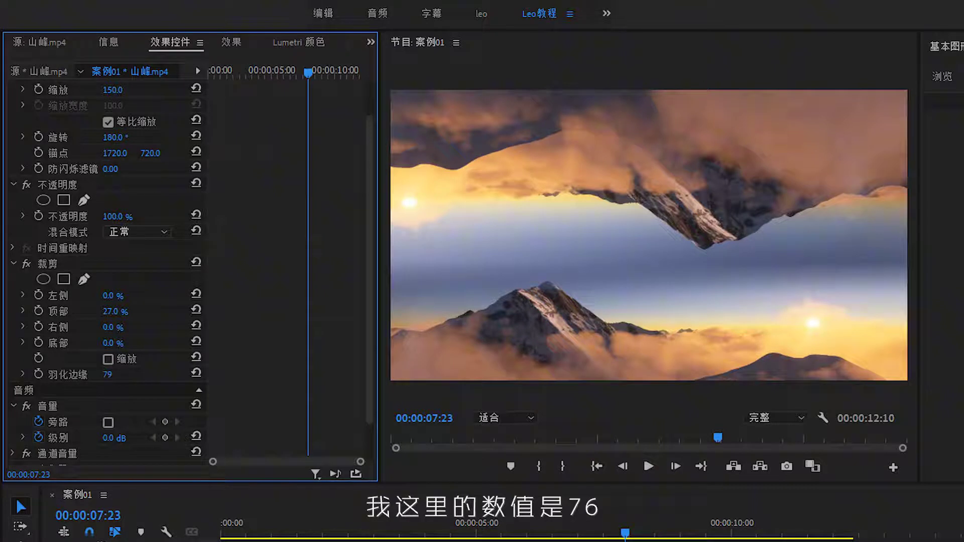
drag(126, 374, 124, 374)
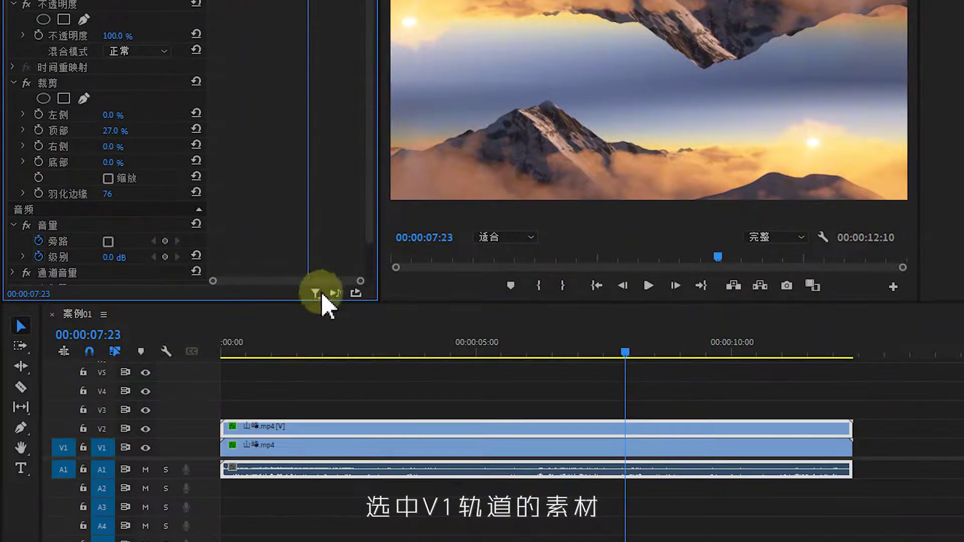
- Crop the V1 mountain clip 27% from the top with a Feather Edge of 91
click(386, 455)
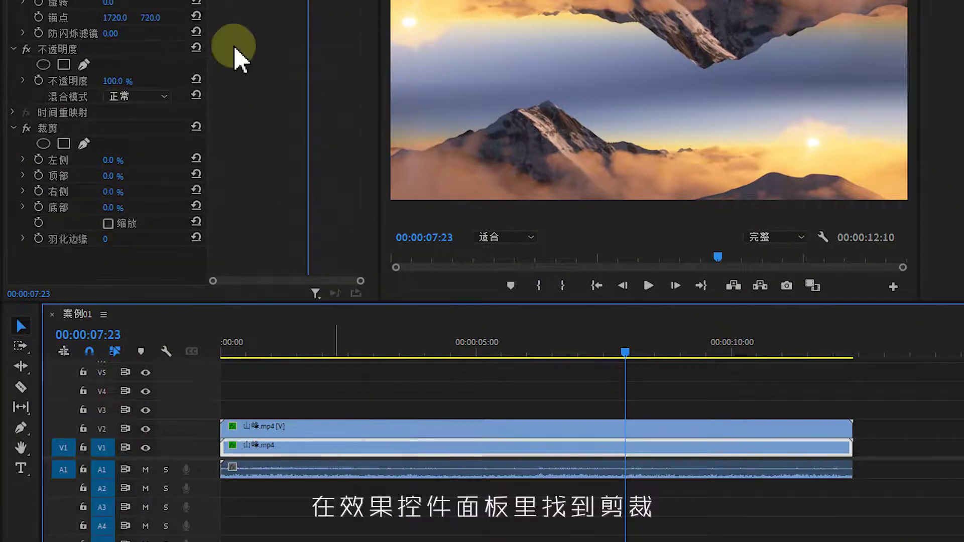
click(168, 40)
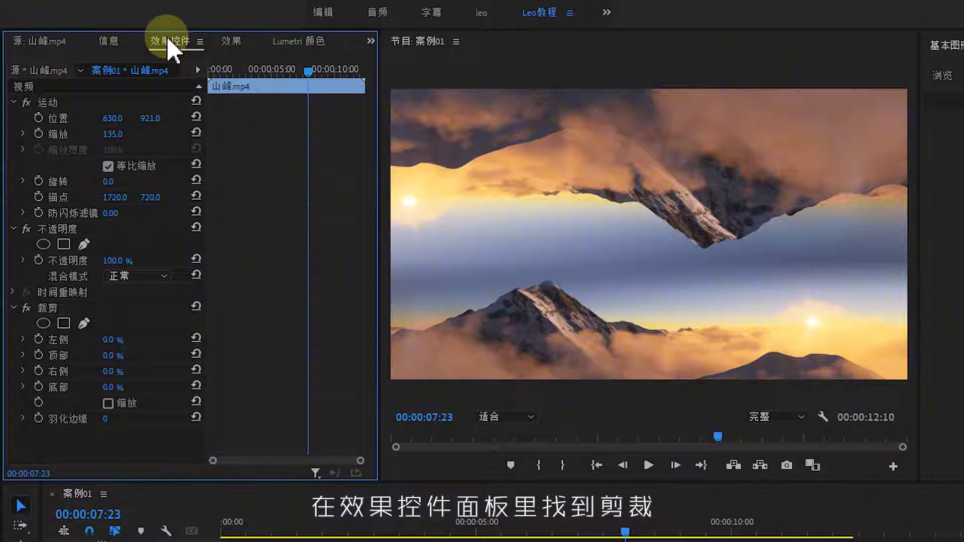
mouse_move(108, 355)
mouse_down()
mouse_move(131, 356)
mouse_move(115, 356)
mouse_up()
click(107, 419)
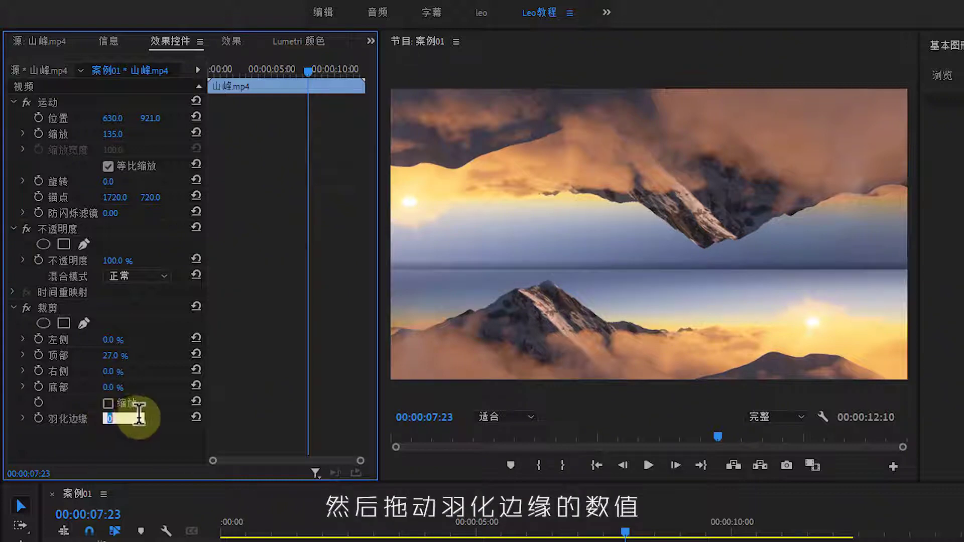
text(91)
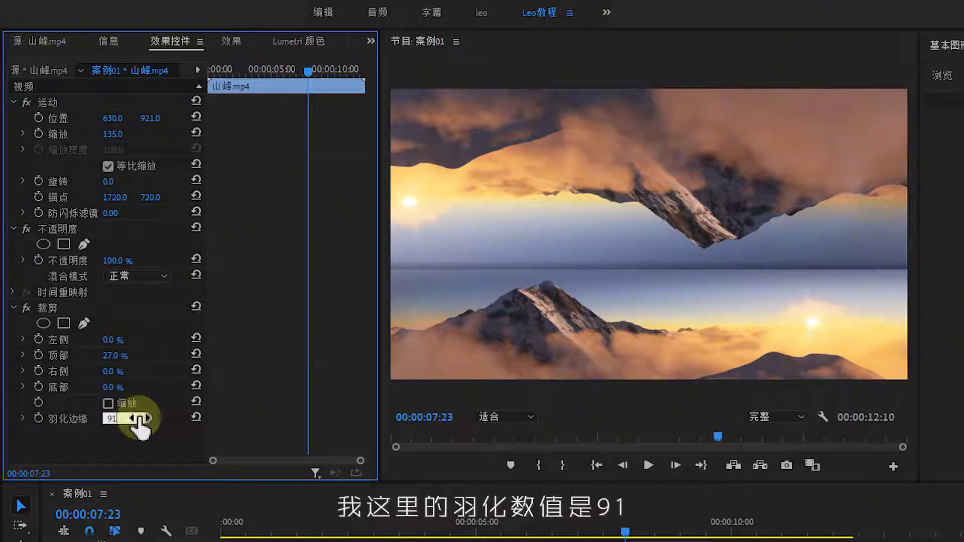
key(Return)
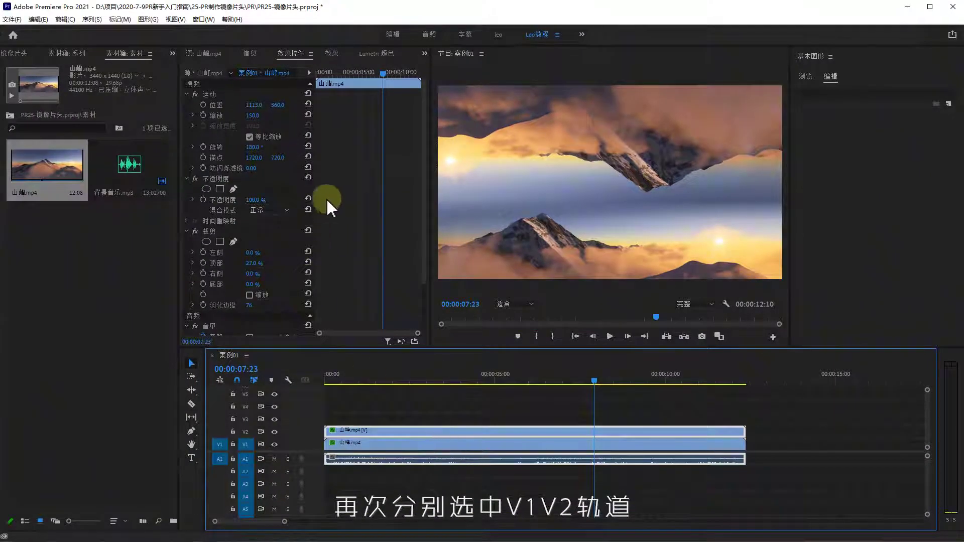
- Raise the inverted peak and lower the V1 clip to 630, 970 to separate the peaks
key(shift+5)
drag(278, 105, 239, 104)
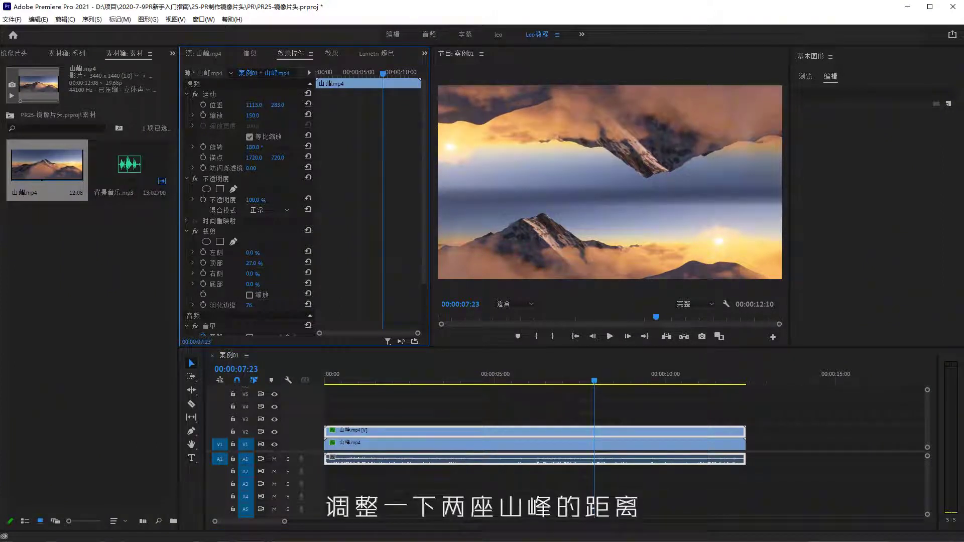
click(430, 444)
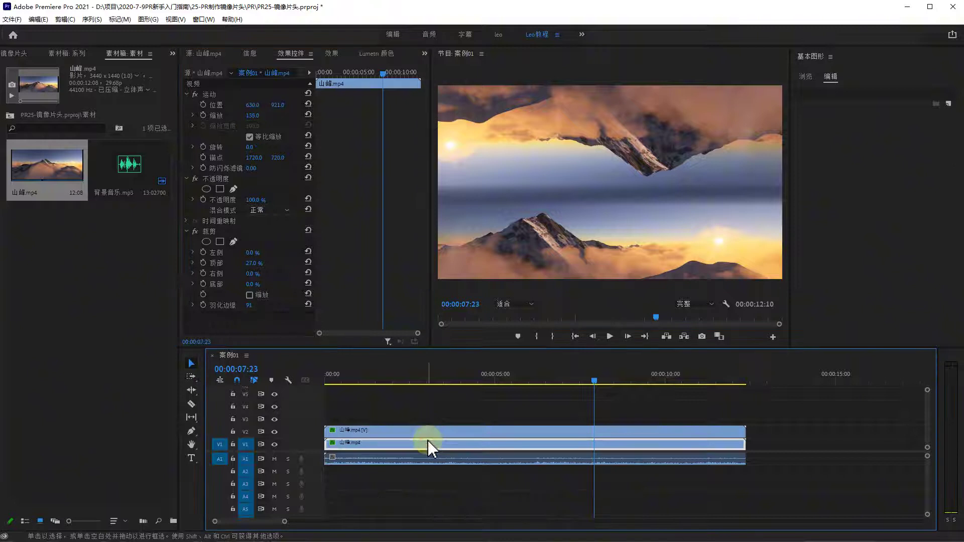
drag(269, 108, 282, 104)
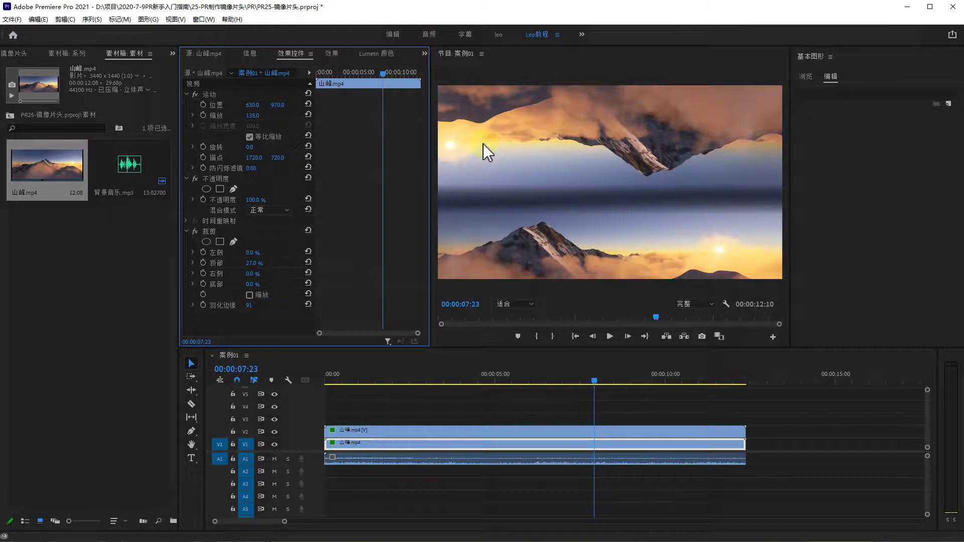
- Create a 1920×1080 Color Matte of 505B7B sampled from the seam, keeping the default name
right_click(66, 272)
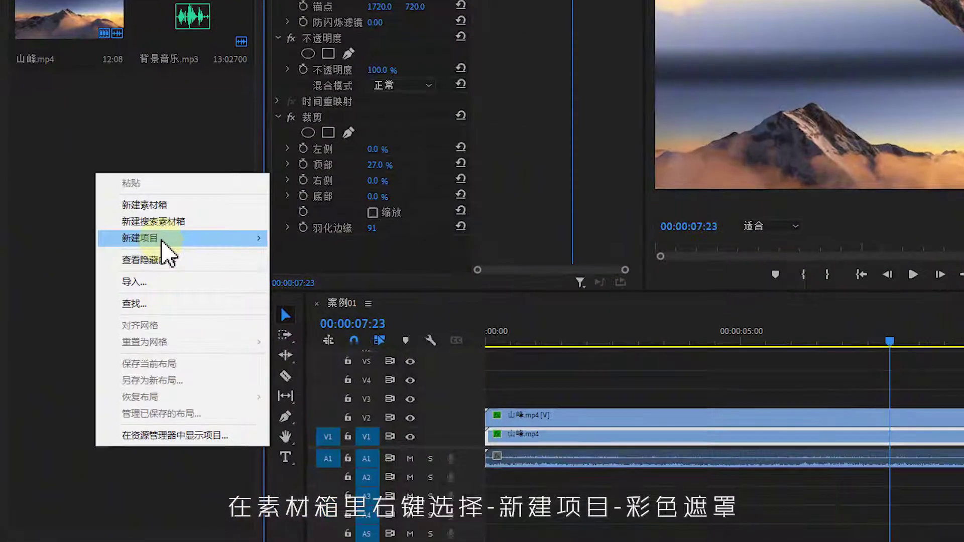
mouse_move(217, 270)
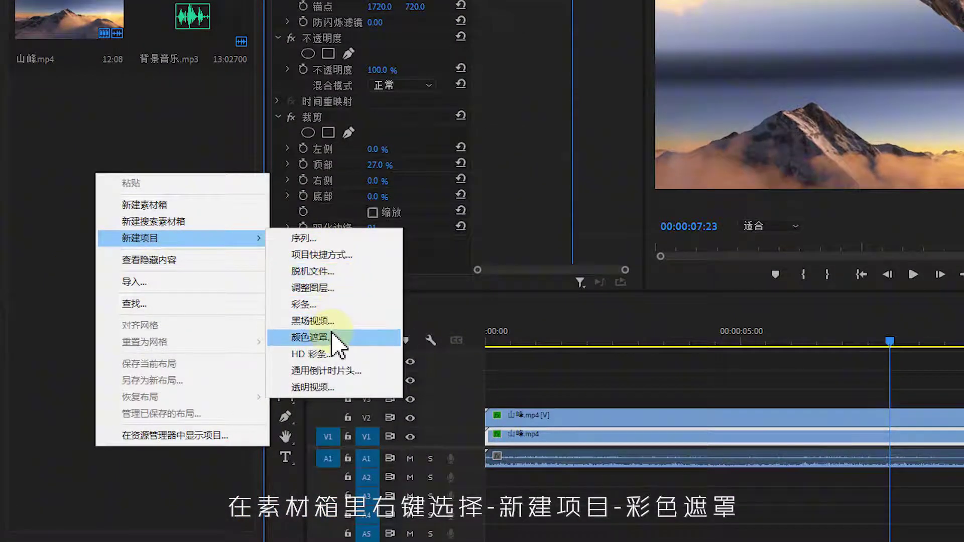
click(333, 337)
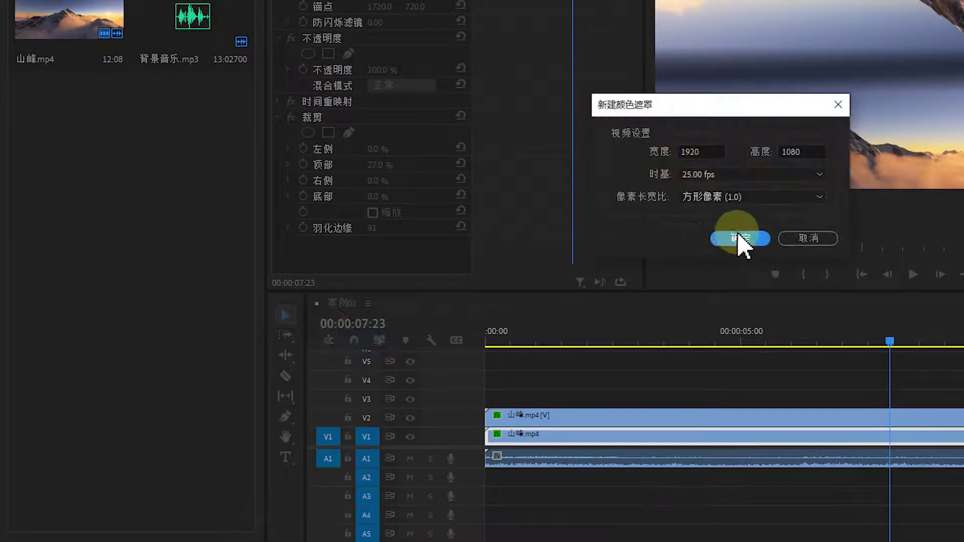
click(733, 239)
drag(854, 81, 311, 78)
click(424, 308)
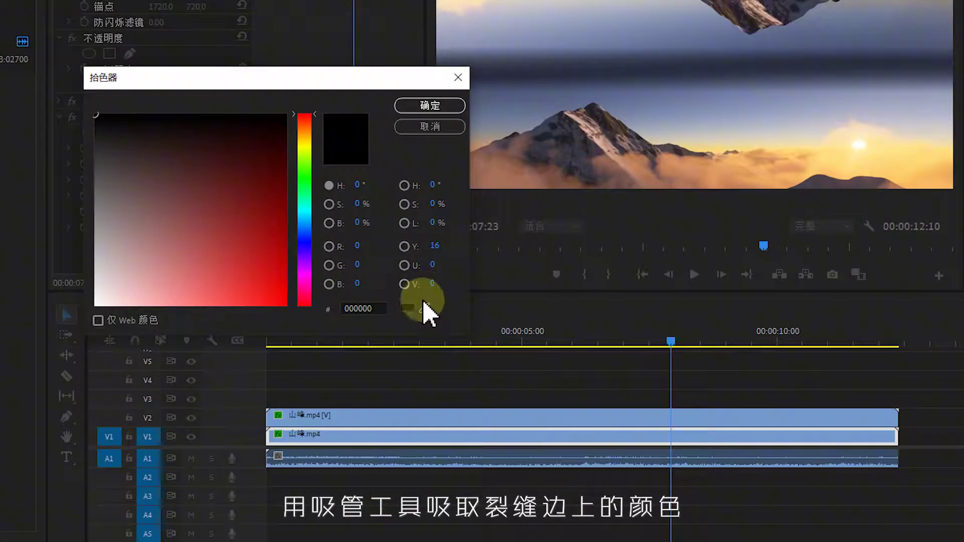
click(894, 27)
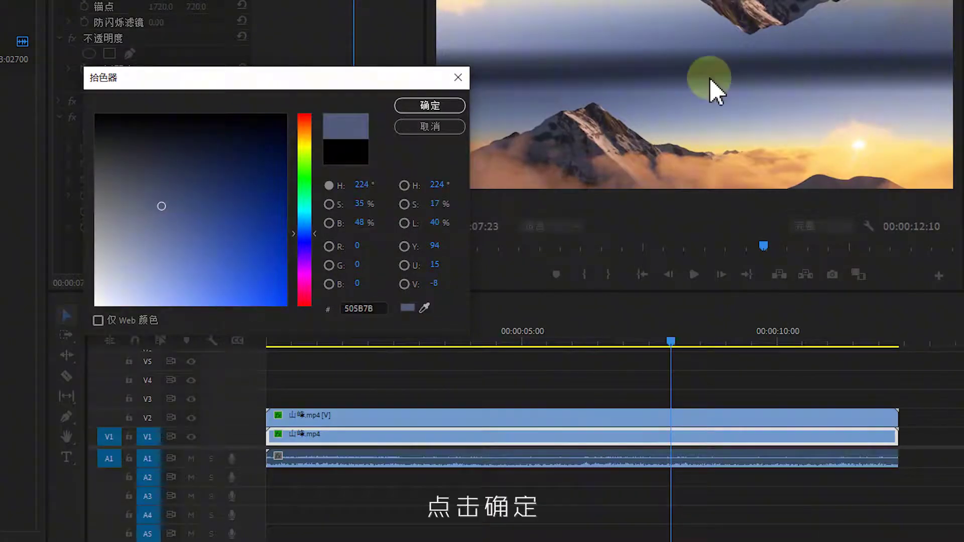
click(429, 105)
click(461, 217)
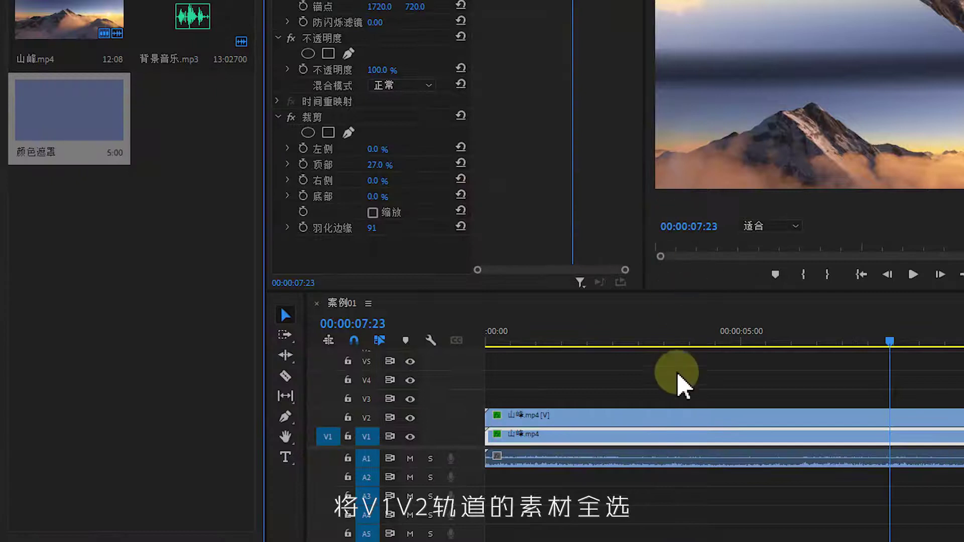
- Move both mountain clips up to V2/V3 and lay the colour matte on V1, matching their length
drag(456, 392, 478, 434)
mouse_move(697, 434)
mouse_down()
mouse_move(698, 442)
mouse_move(698, 424)
mouse_up()
drag(59, 110, 489, 441)
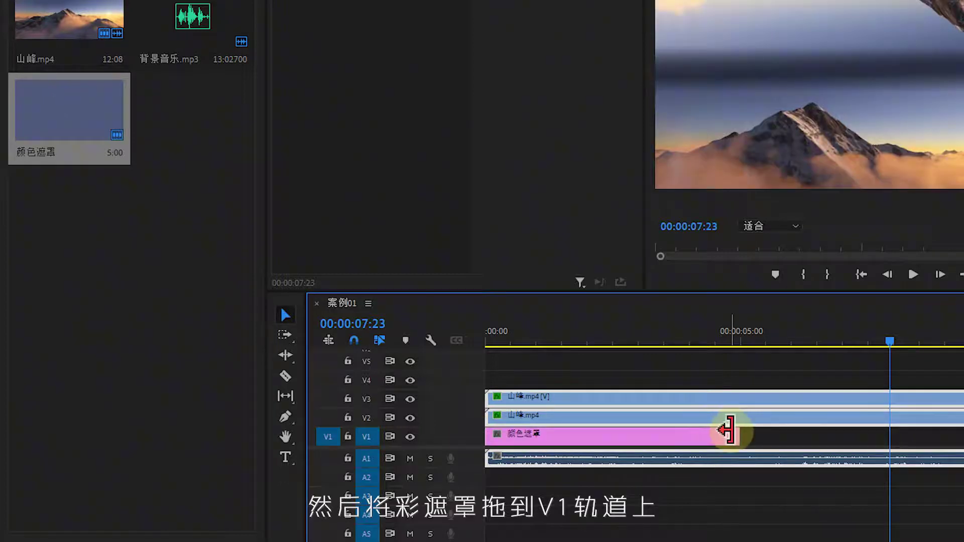
drag(730, 433, 751, 433)
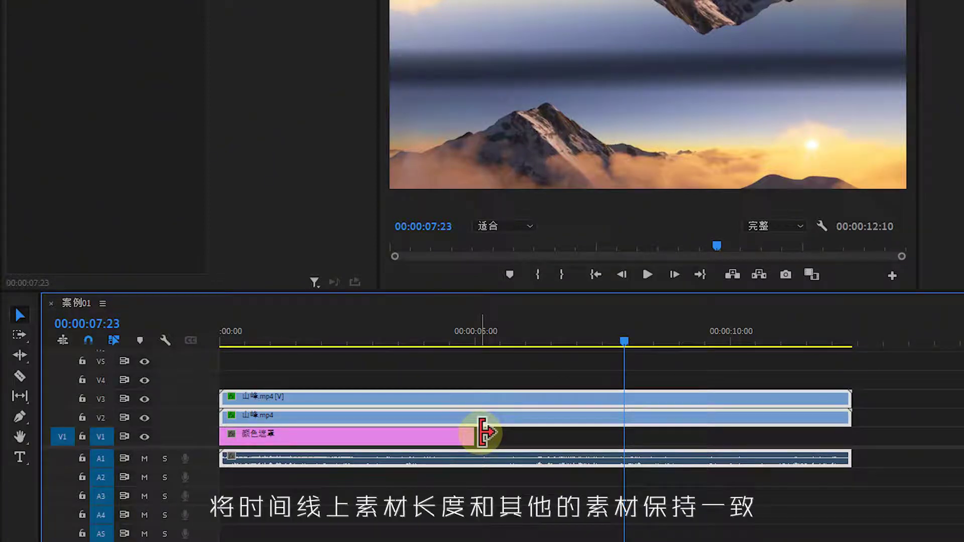
drag(508, 442, 851, 446)
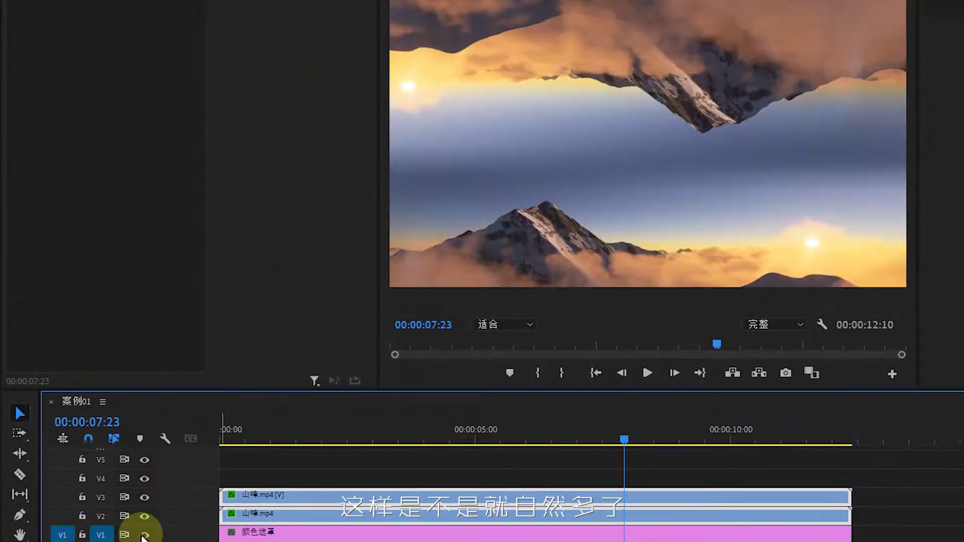
- Toggle V1's visibility to compare the mirror with and without the matte
click(145, 535)
click(144, 535)
click(145, 535)
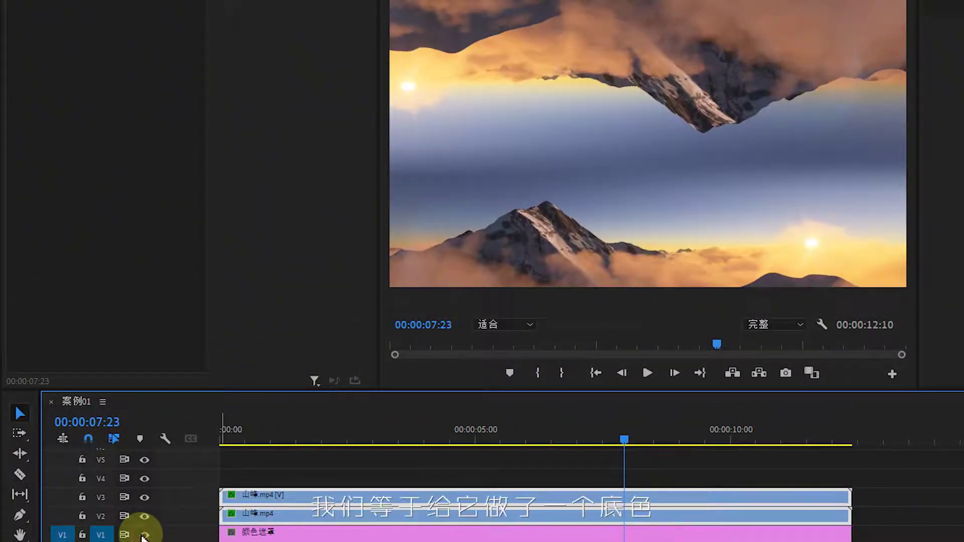
click(243, 440)
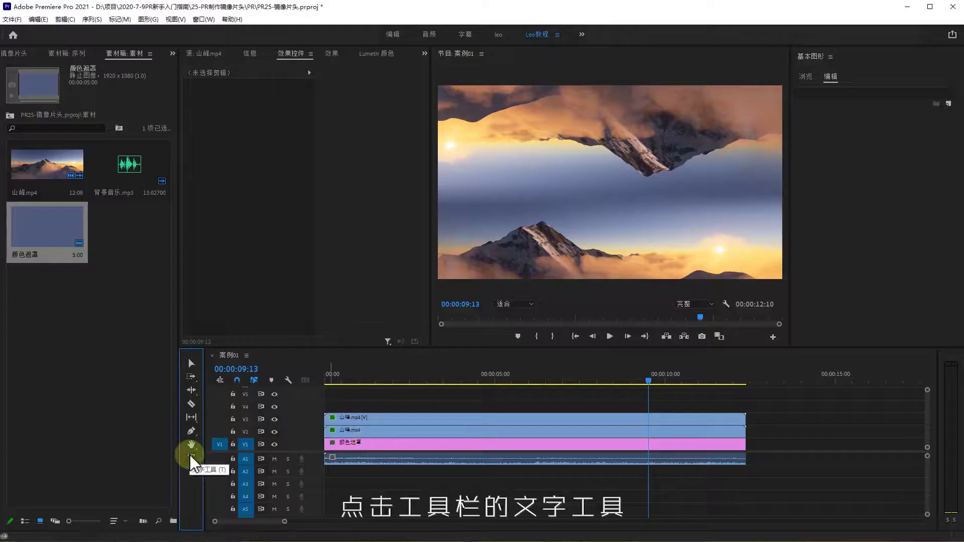
- Add an 'alpen' text layer at the sequence start and scale it to 538
click(191, 458)
drag(549, 383, 322, 384)
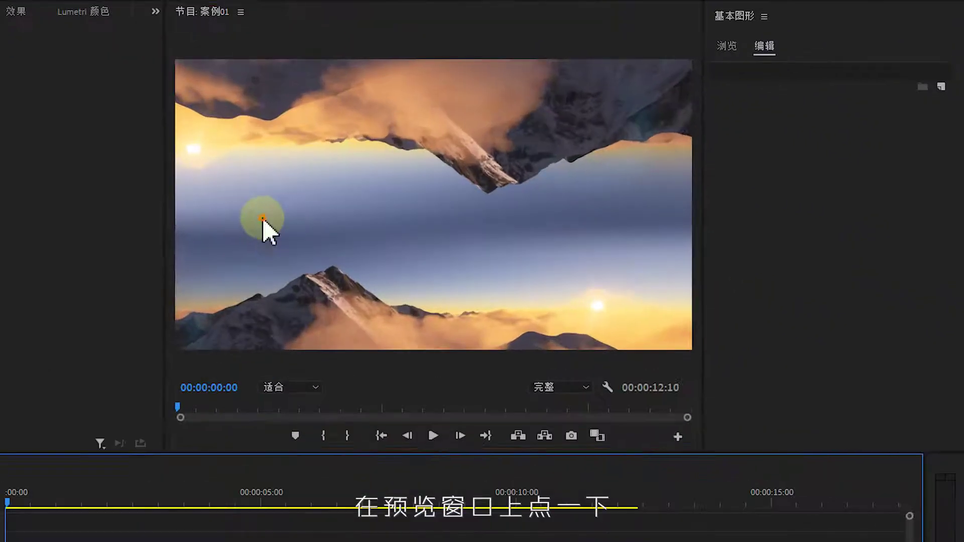
click(496, 188)
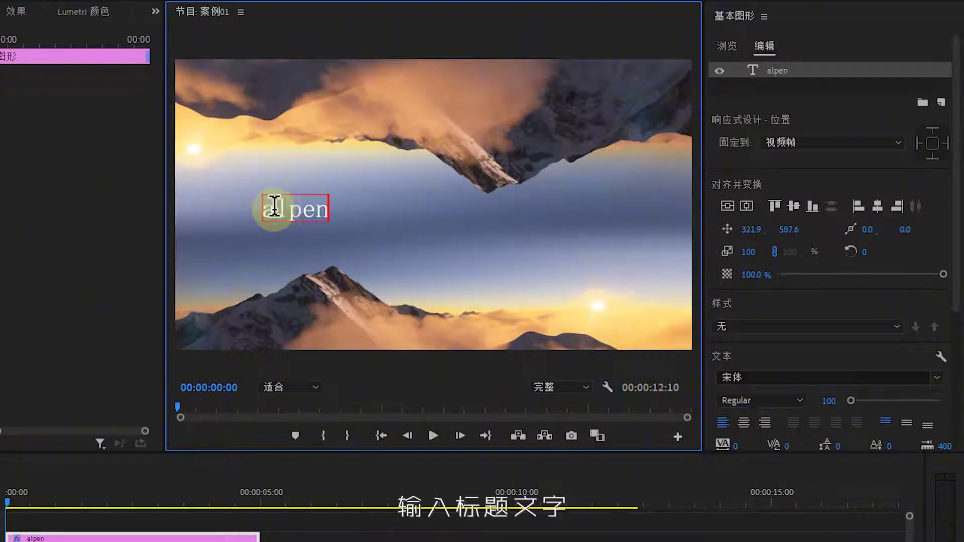
text(alpen)
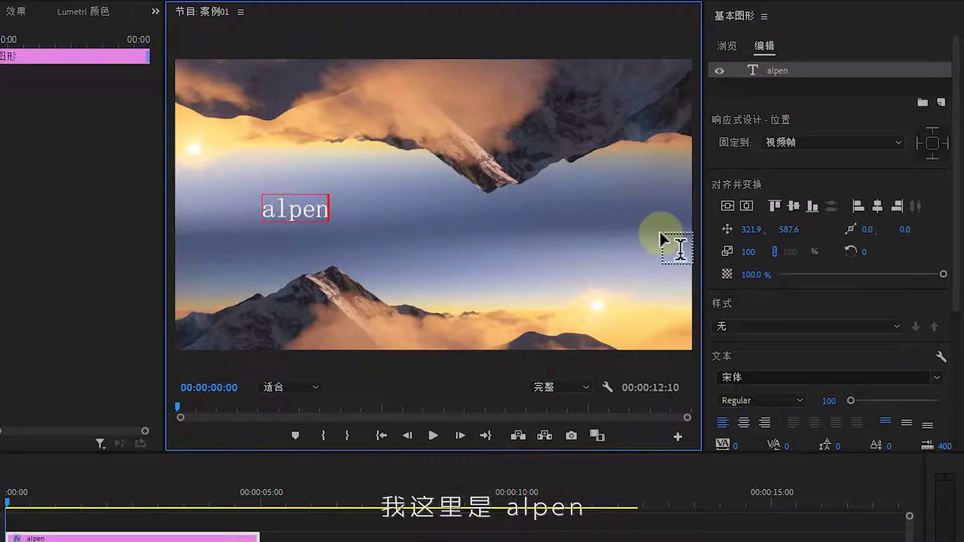
click(796, 281)
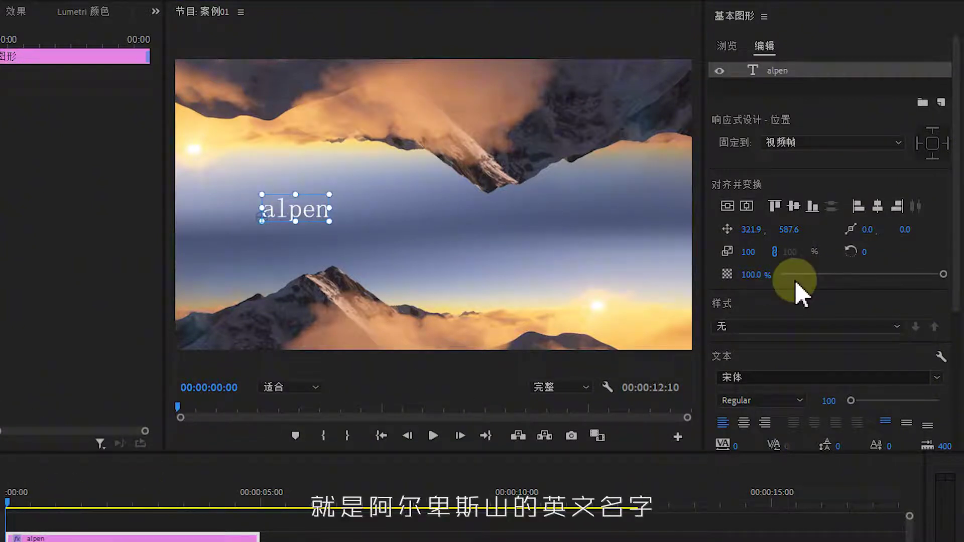
drag(328, 221, 522, 232)
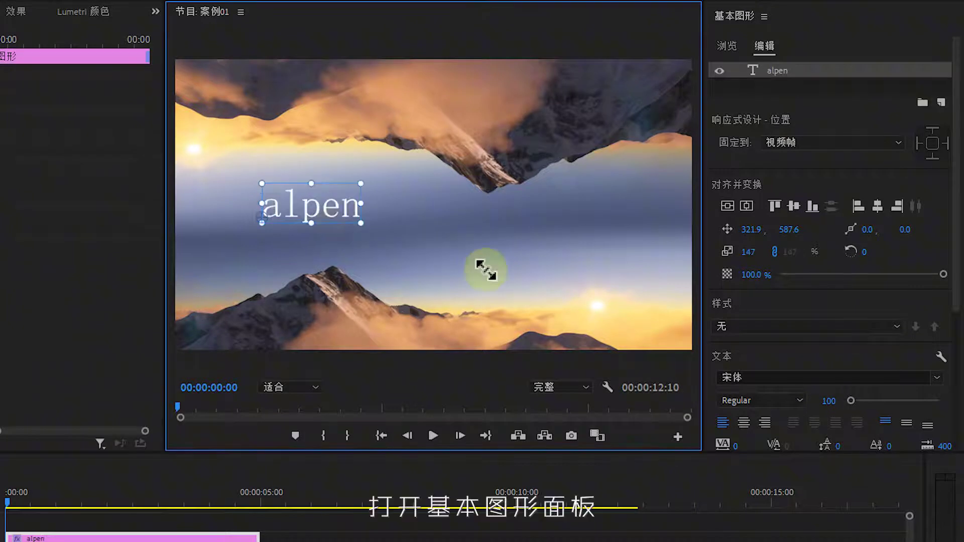
drag(726, 300, 870, 299)
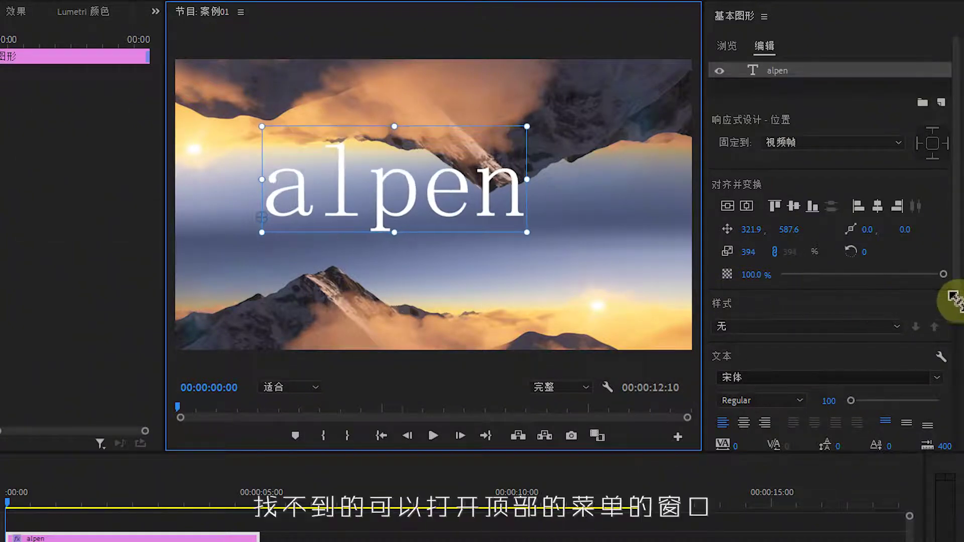
mouse_move(748, 251)
mouse_down()
mouse_move(536, 211)
mouse_move(562, 234)
mouse_up()
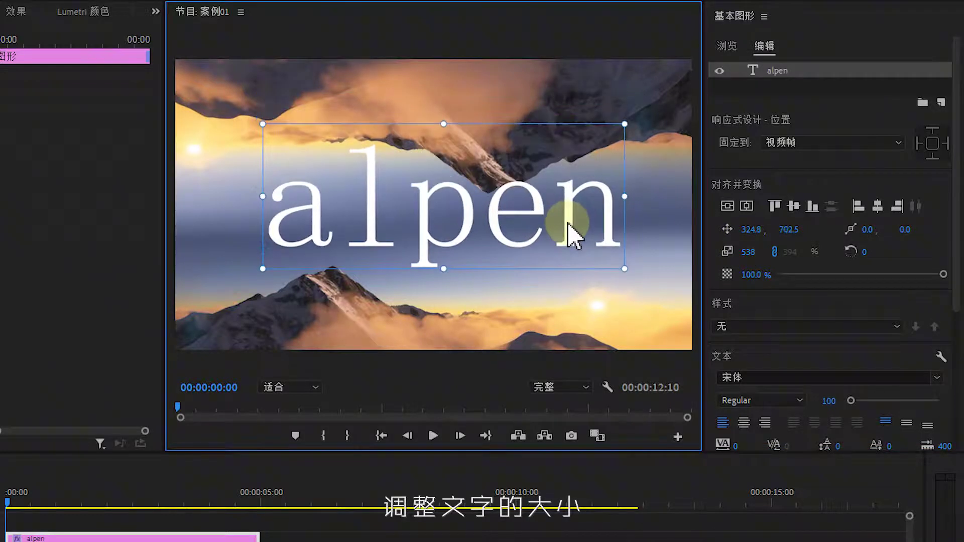
- Set the title to All Caps in the Impact font with tracking 97
drag(955, 264, 956, 414)
click(765, 270)
click(823, 179)
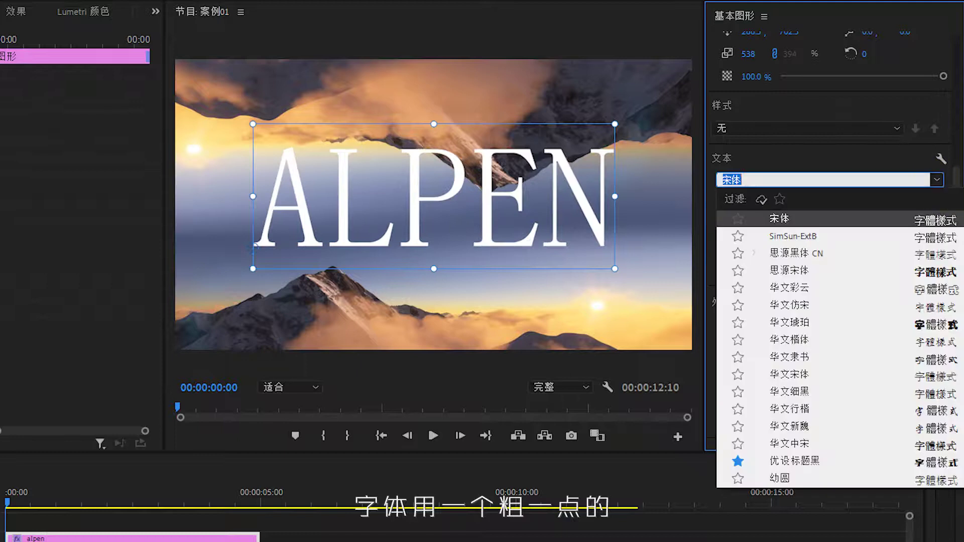
scroll(833, 352, up, 10)
scroll(827, 402, down, 10)
click(826, 400)
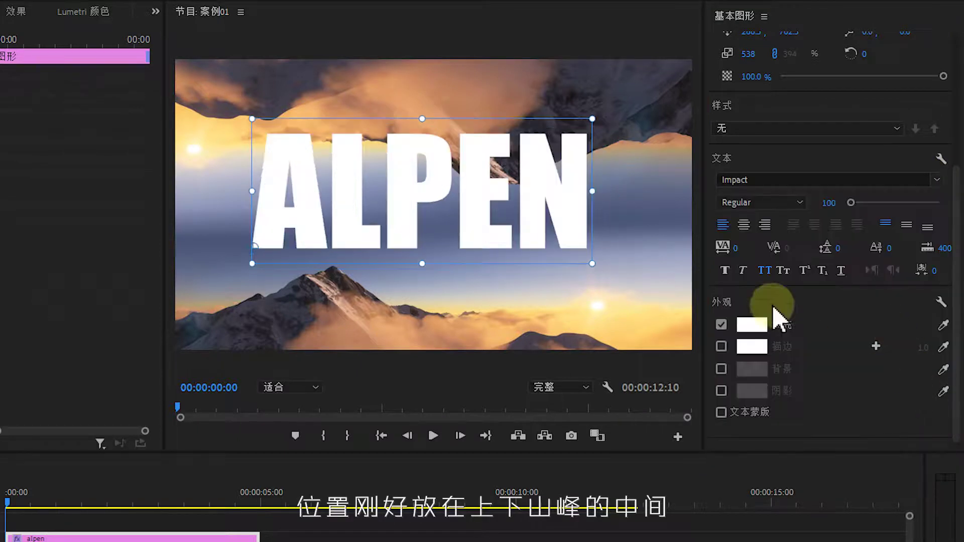
scroll(954, 227, up, 4)
drag(752, 132, 728, 132)
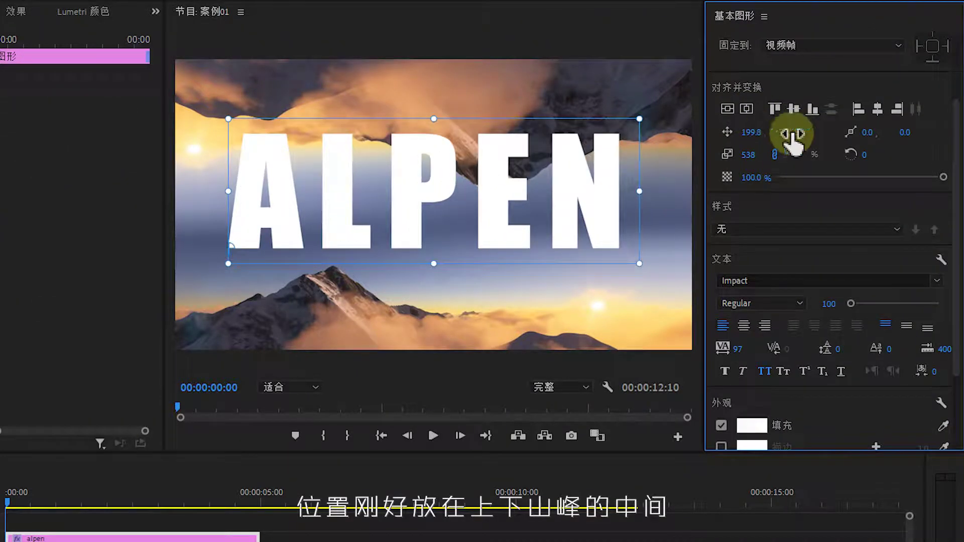
drag(789, 132, 809, 132)
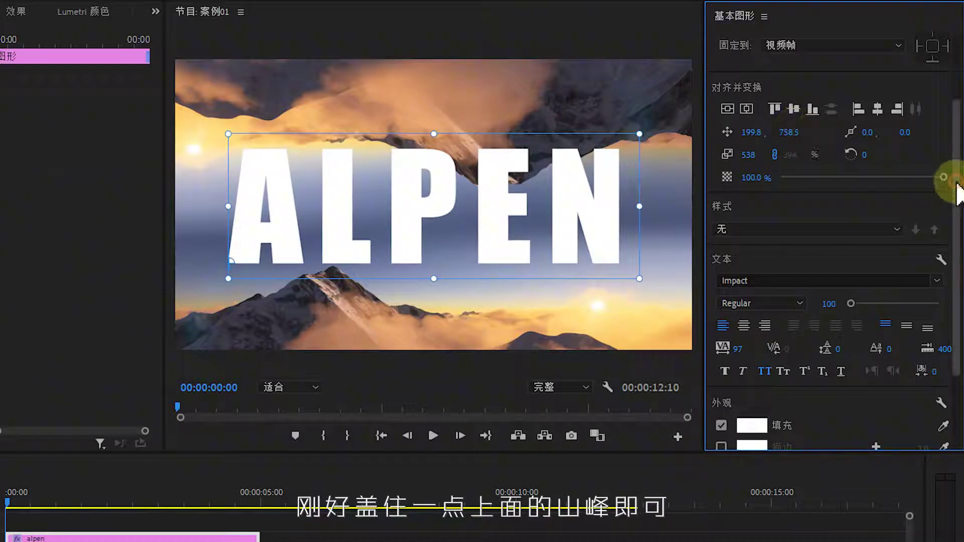
drag(954, 188, 954, 260)
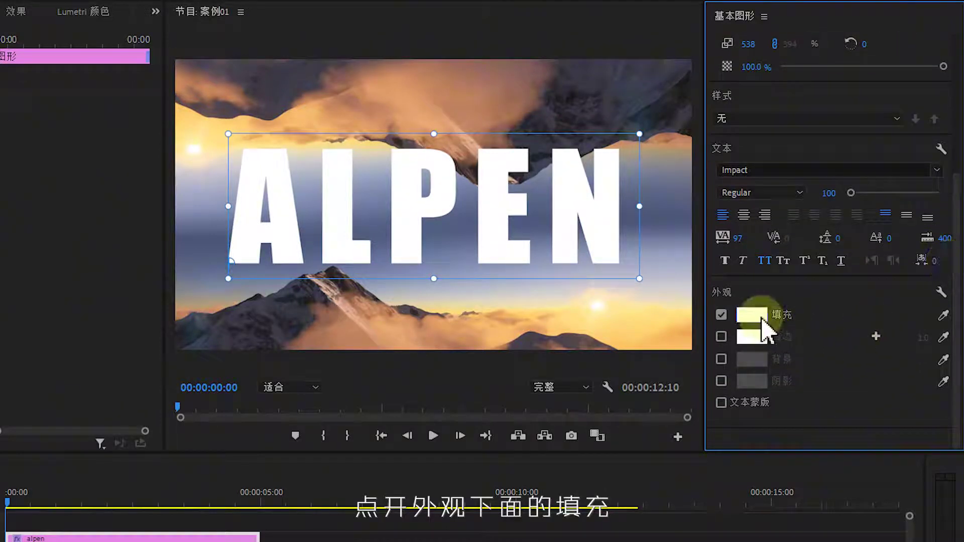
- Give the ALPEN text a linear gradient fill starting with the sampled cloud gold
click(758, 316)
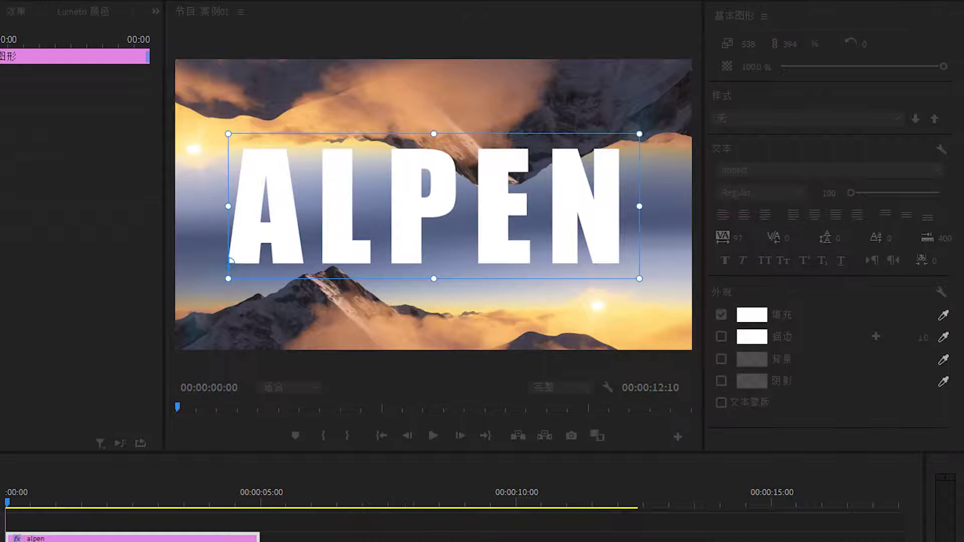
drag(271, 364, 290, 324)
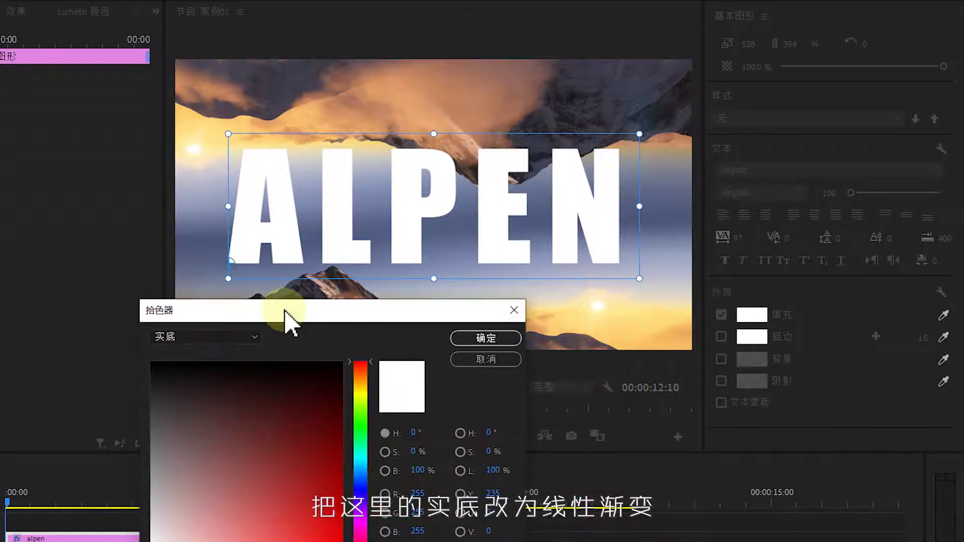
click(261, 338)
click(218, 370)
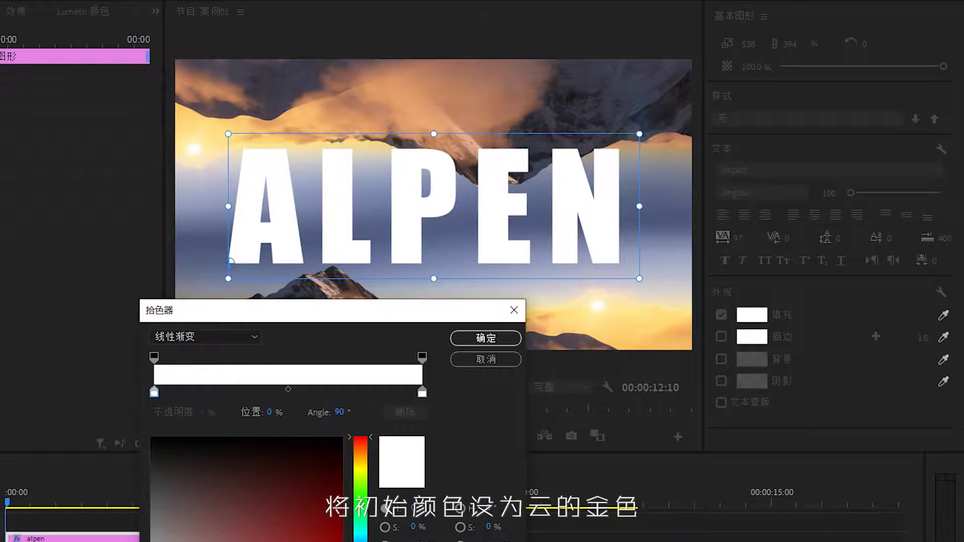
click(347, 106)
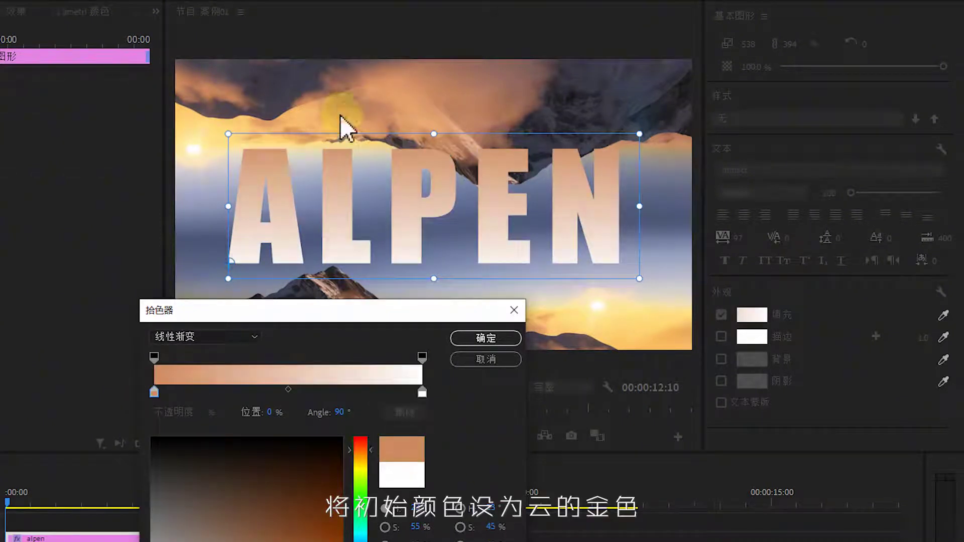
click(491, 342)
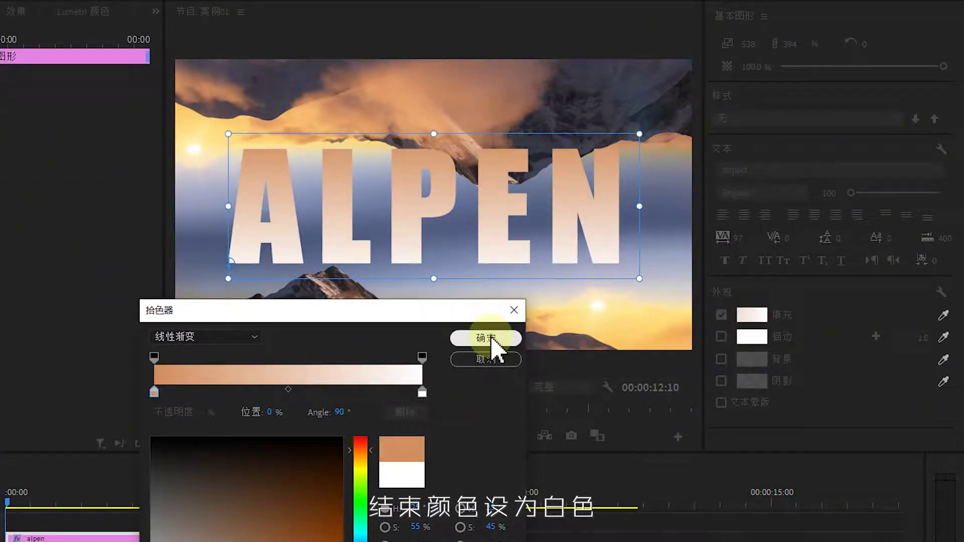
click(486, 339)
- Add a dark grey 3A3A3A stroke of width 6 to the text
click(722, 336)
click(763, 337)
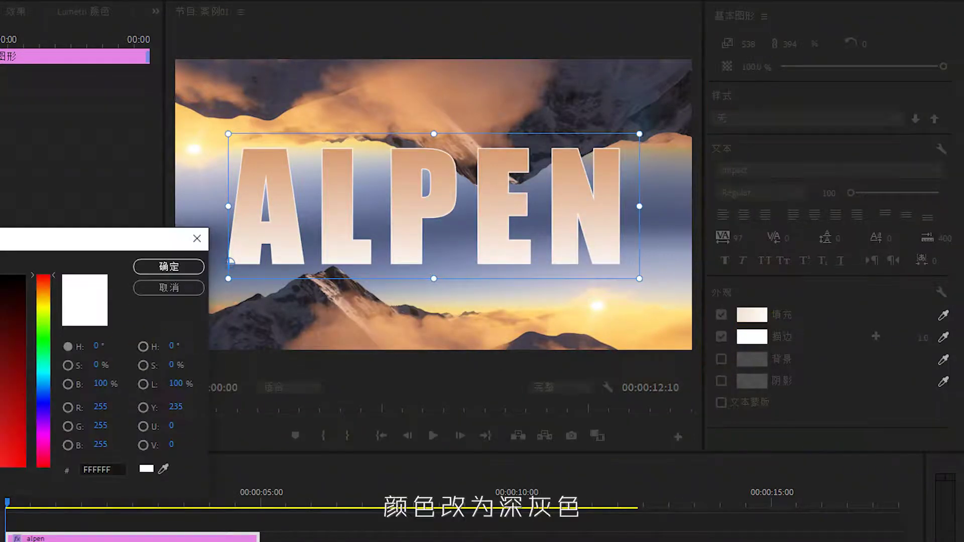
click(161, 267)
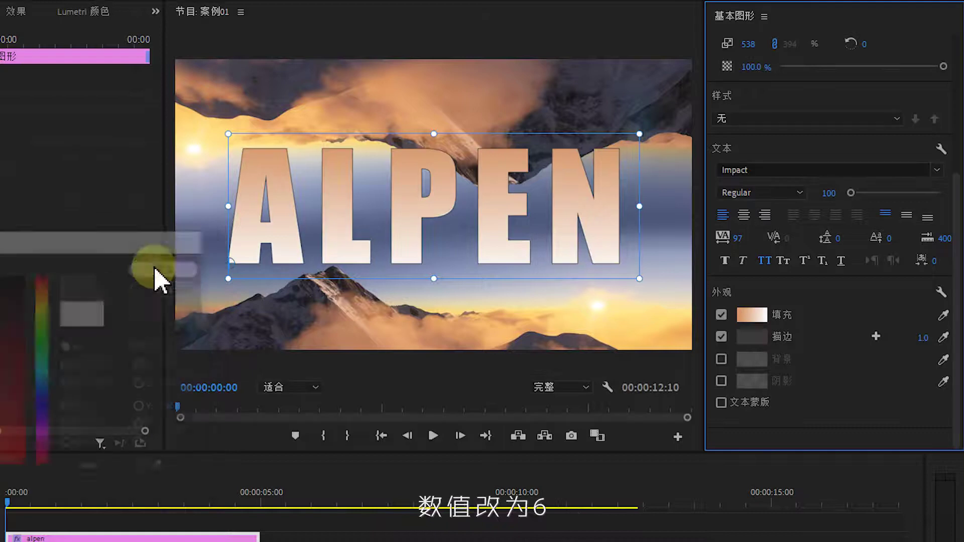
click(907, 337)
text(6)
click(906, 335)
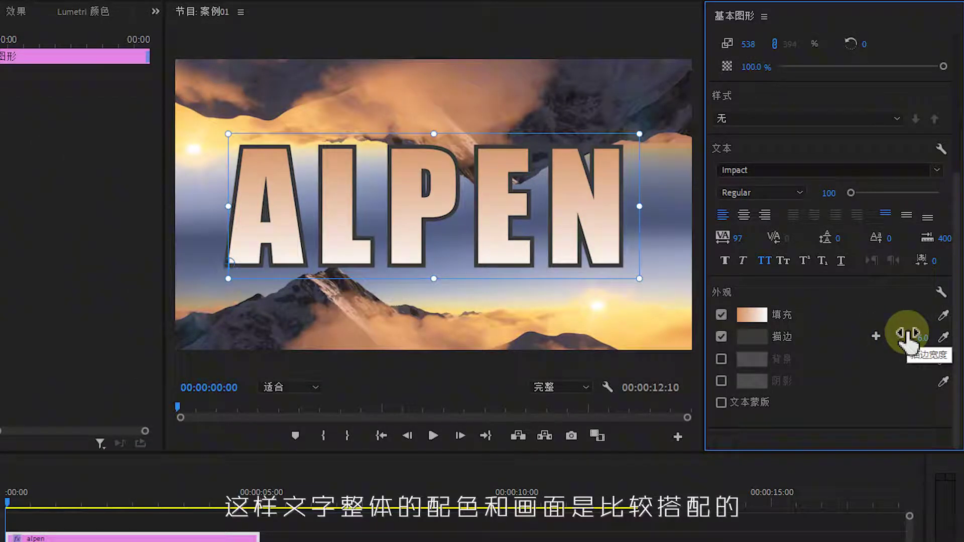
- Nudge the ALPEN text up and extend the alpen title clip to 00:00:12:10
scroll(909, 343, up, 5)
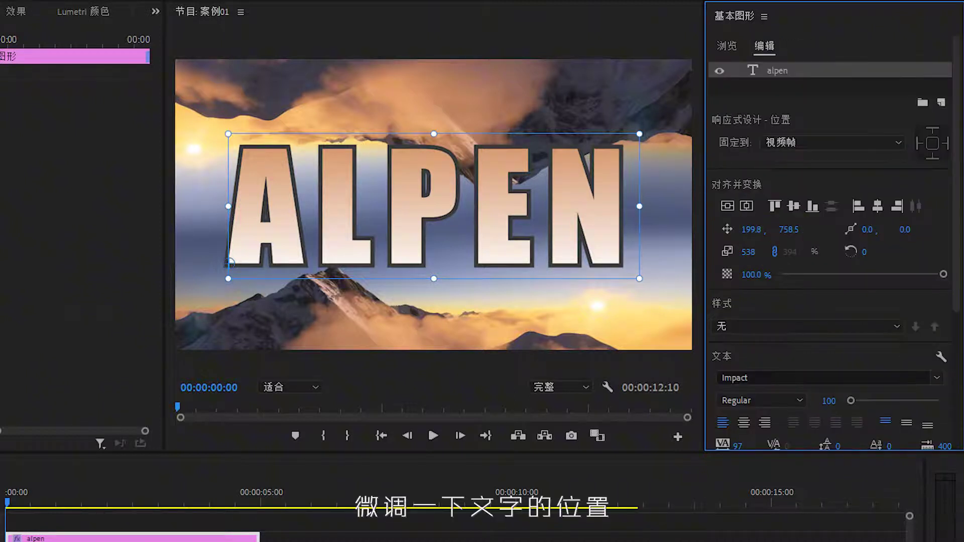
key(Up)
key(Up)
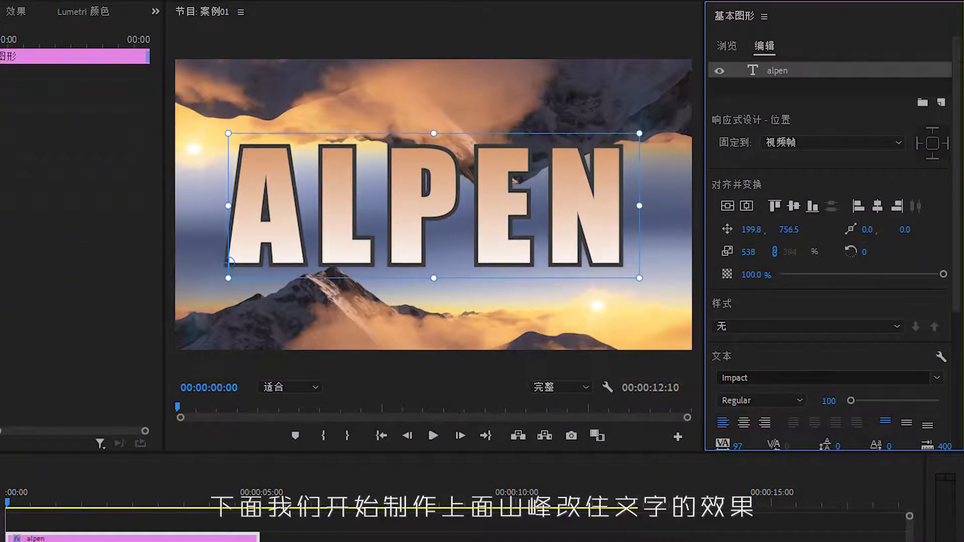
drag(752, 256, 755, 251)
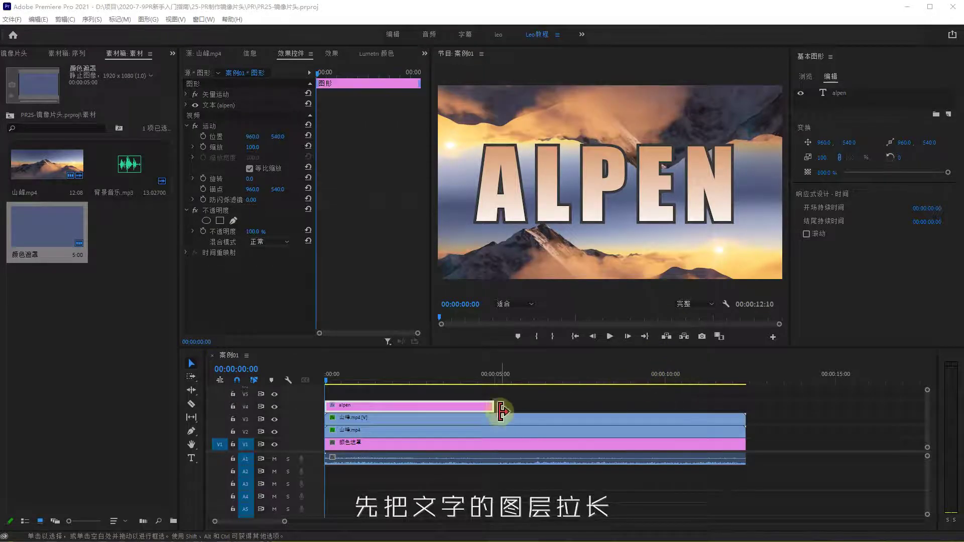
drag(501, 411, 745, 409)
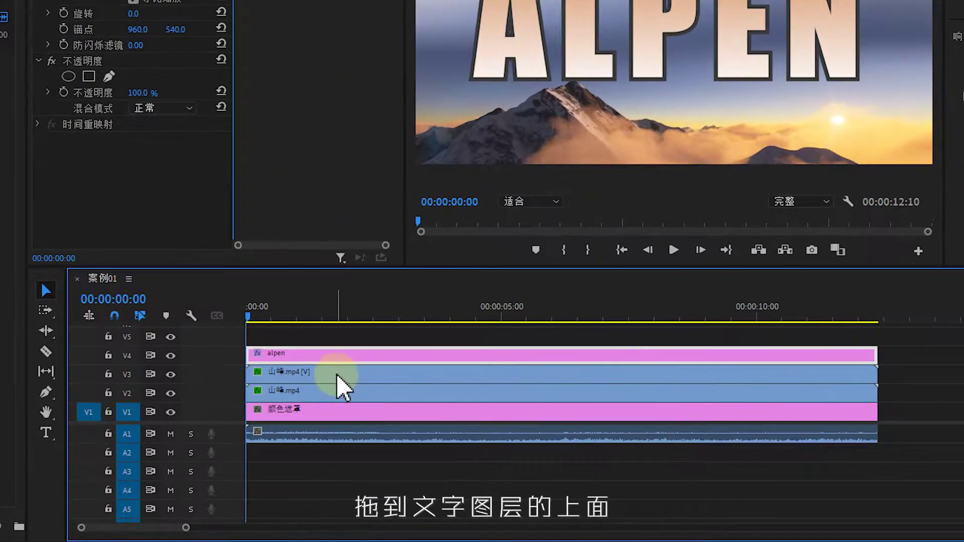
click(337, 375)
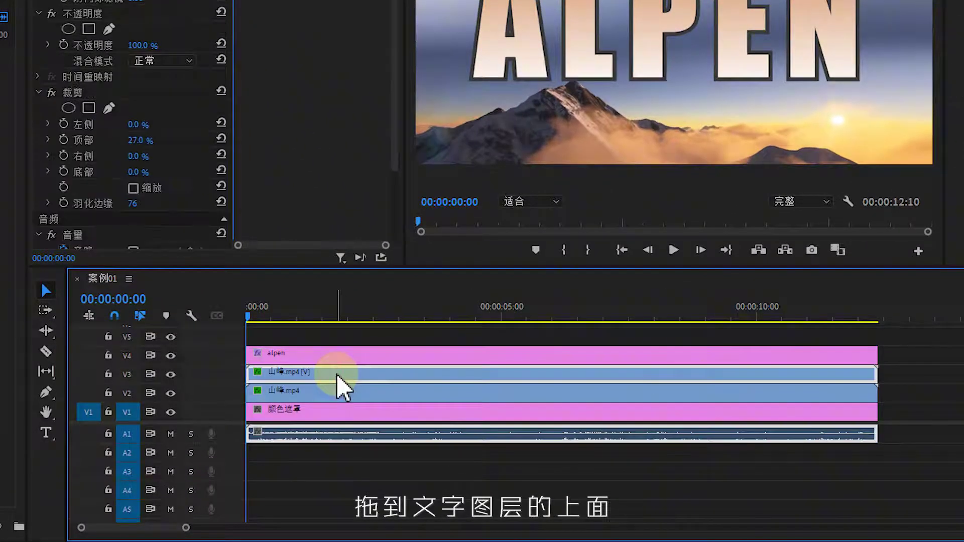
- Move the flipped 山峰.mp4 clip to V5 and mask its ridge with an inverted pen mask
drag(354, 387, 346, 337)
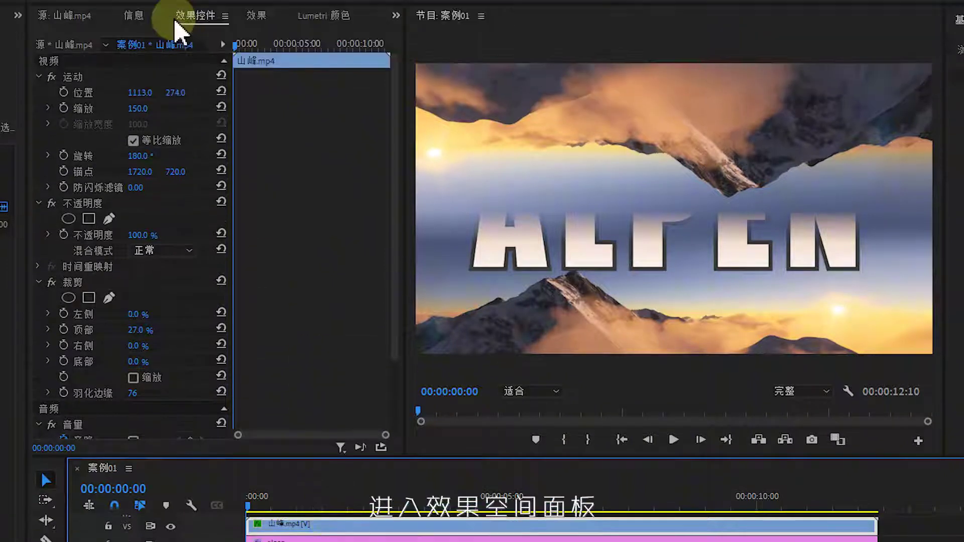
click(201, 23)
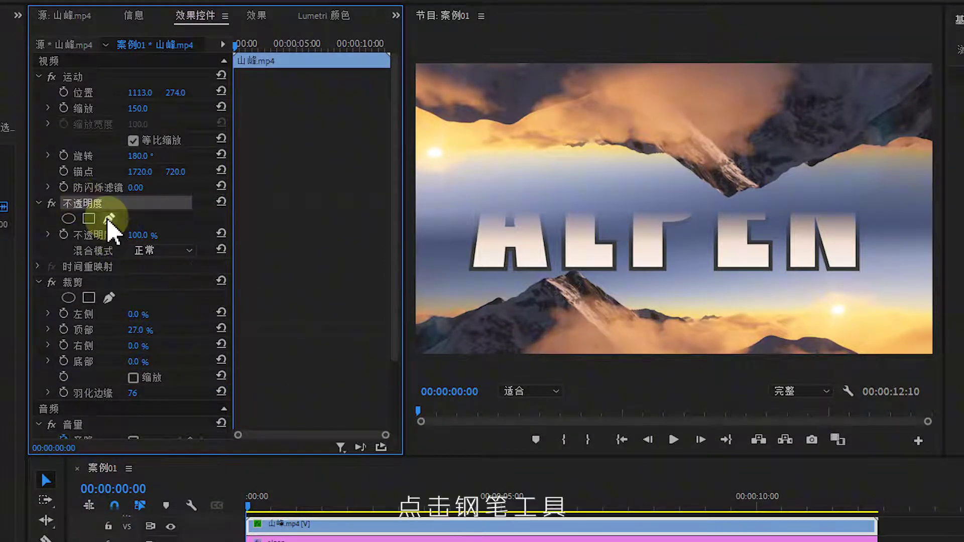
click(109, 219)
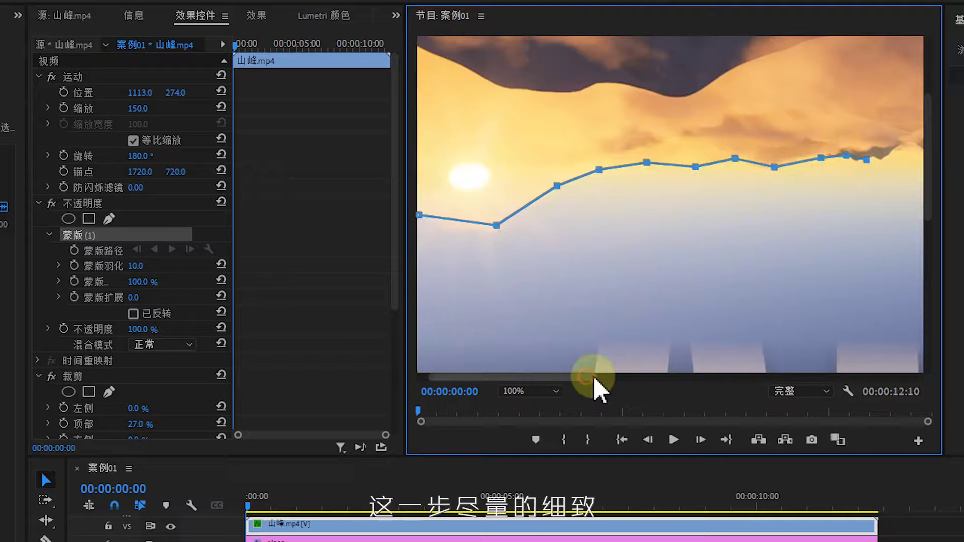
drag(586, 377, 682, 377)
click(651, 157)
click(673, 149)
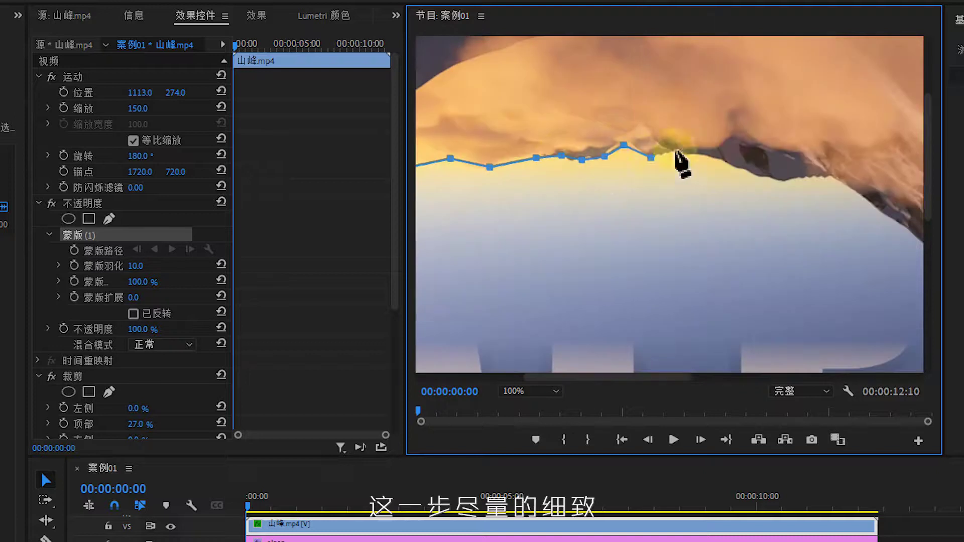
click(694, 155)
click(725, 160)
click(748, 172)
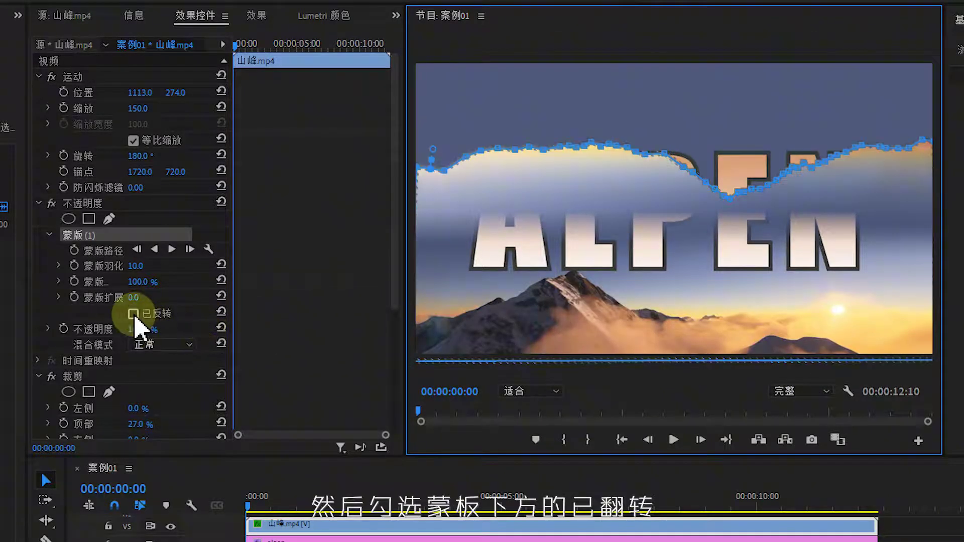
click(133, 314)
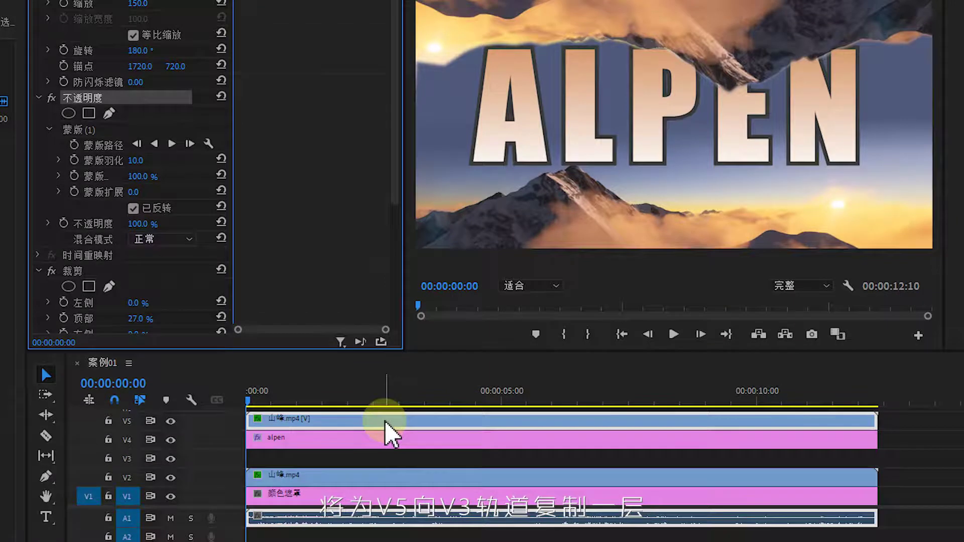
- Duplicate the masked V5 mountain clip onto V3 beneath the title and select the copy
click(386, 424)
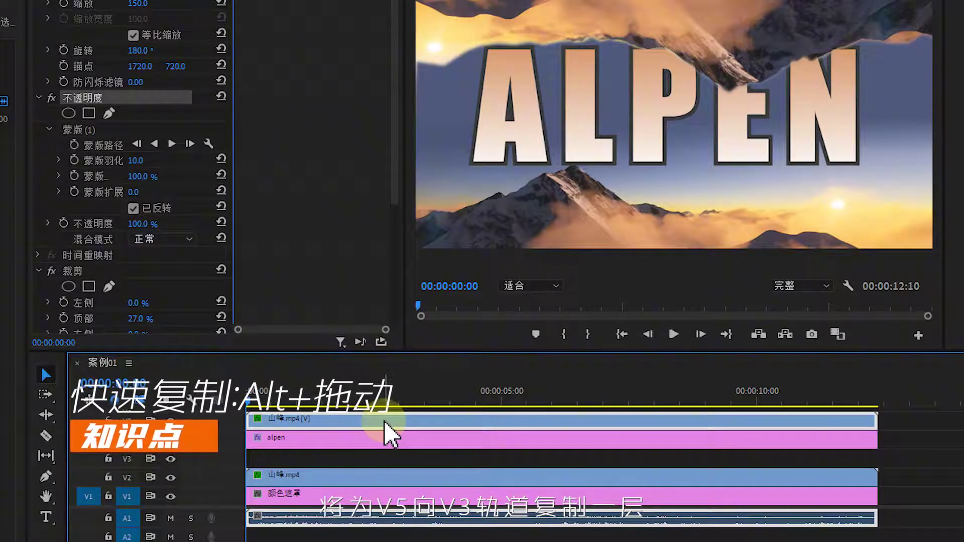
drag(385, 423, 381, 460)
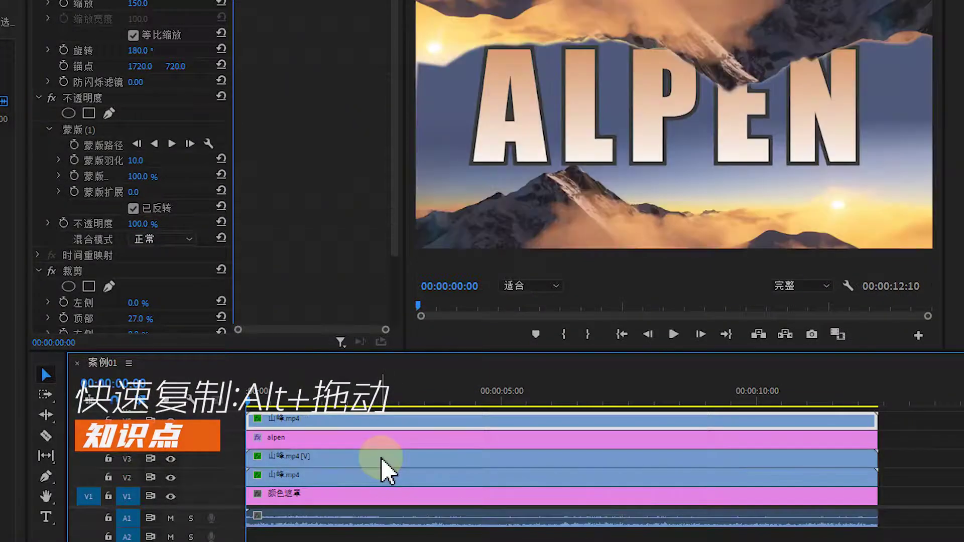
click(381, 459)
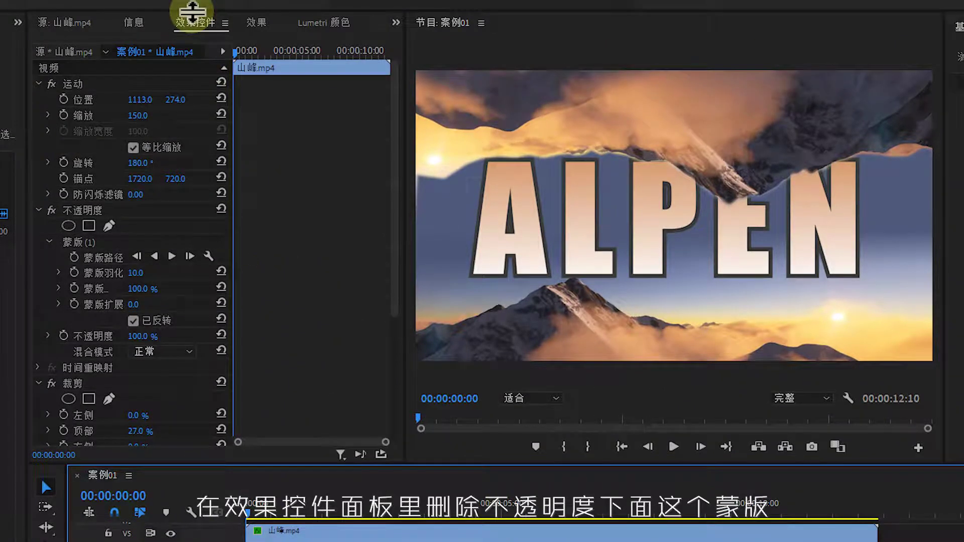
- Clear Mask (1) from the V3 mountain copy so its full sky shows
click(193, 13)
click(79, 245)
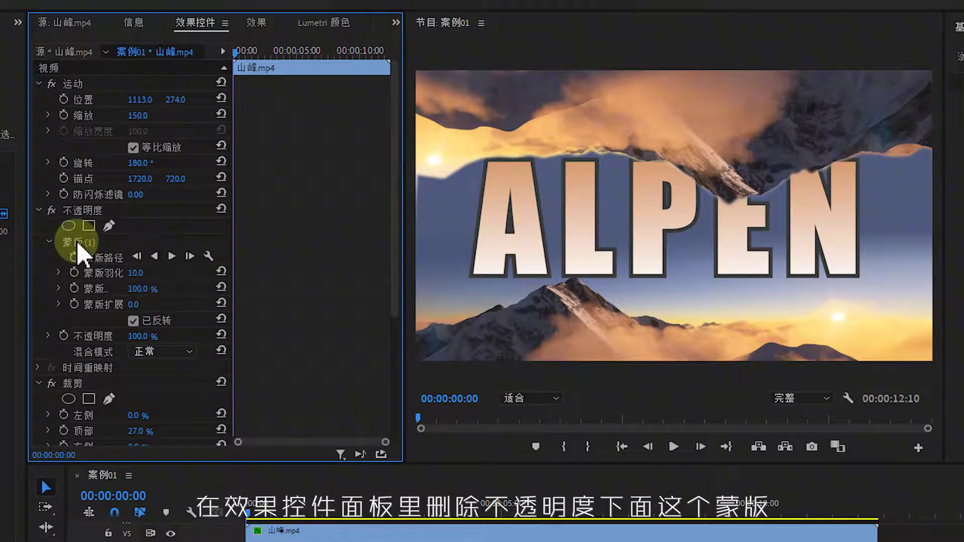
right_click(78, 244)
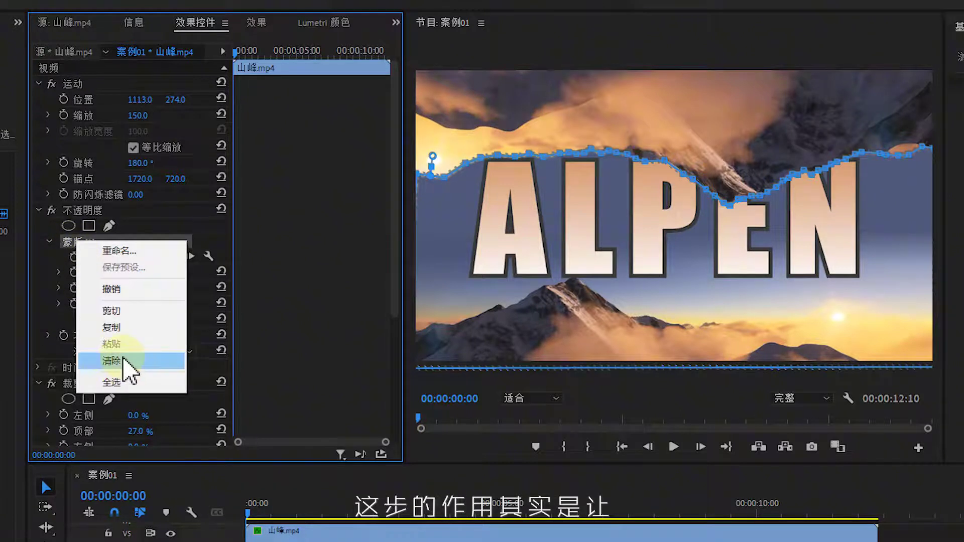
click(124, 359)
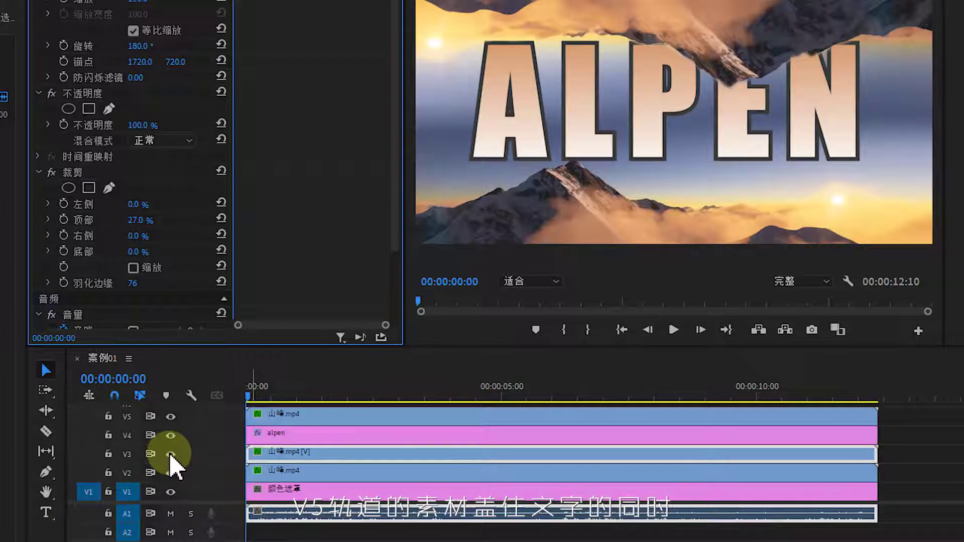
- Toggle V3's visibility off and on to compare, leaving it visible
click(171, 455)
click(170, 454)
click(171, 454)
click(171, 455)
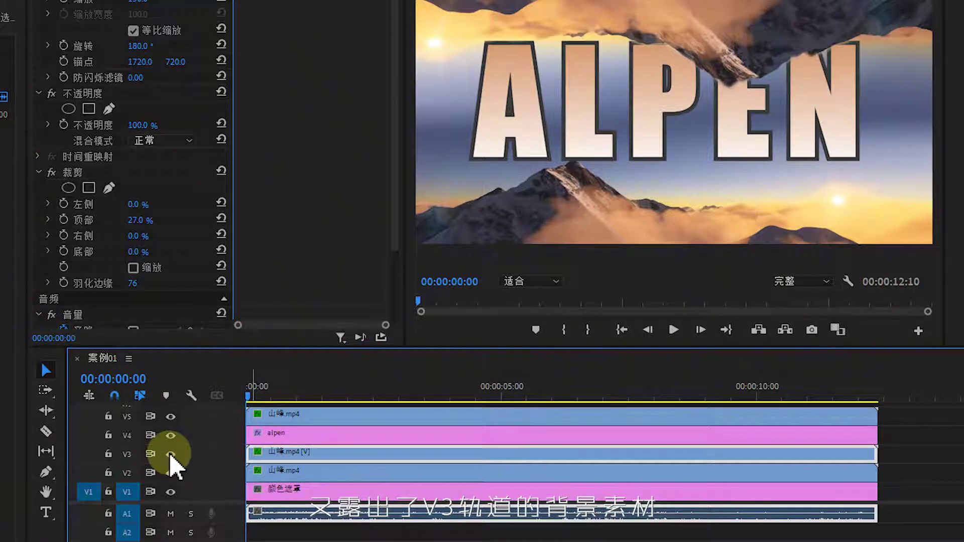
click(171, 454)
click(171, 454)
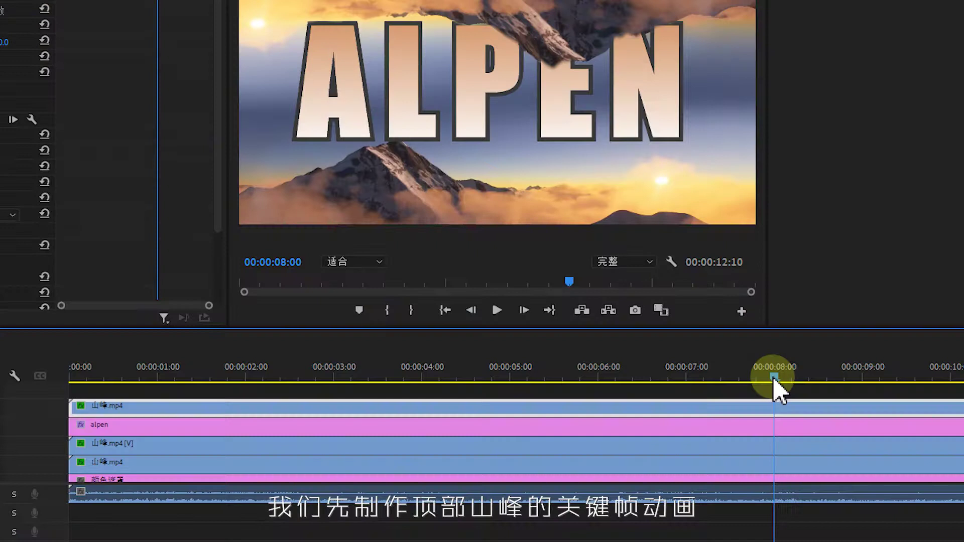
- Push the V5 upper mountain above the frame at the clip start, then play from the beginning
drag(774, 381, 772, 397)
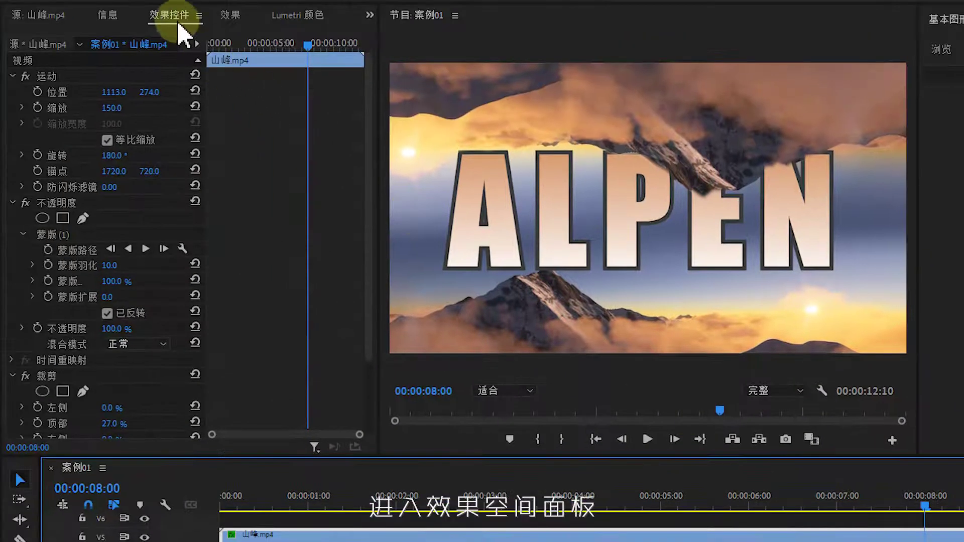
click(178, 24)
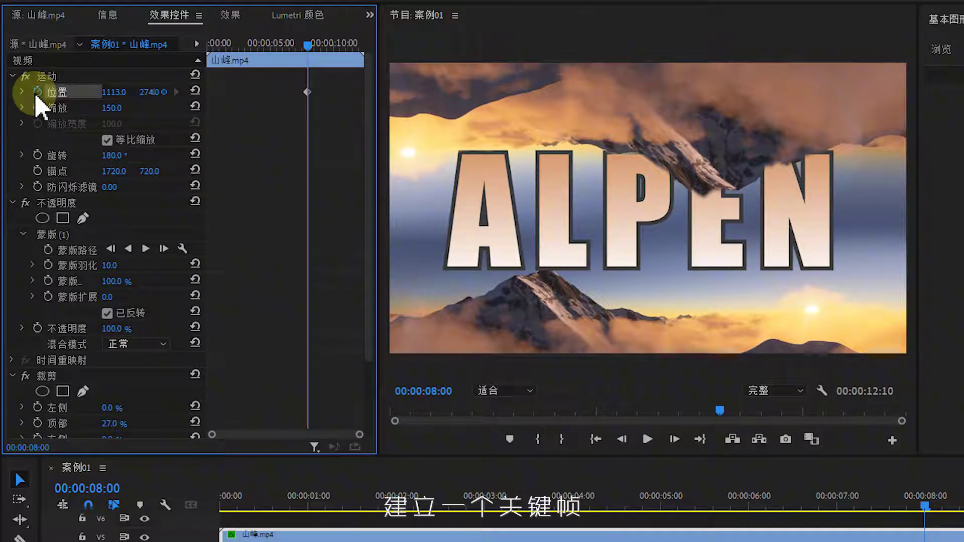
drag(307, 45, 189, 56)
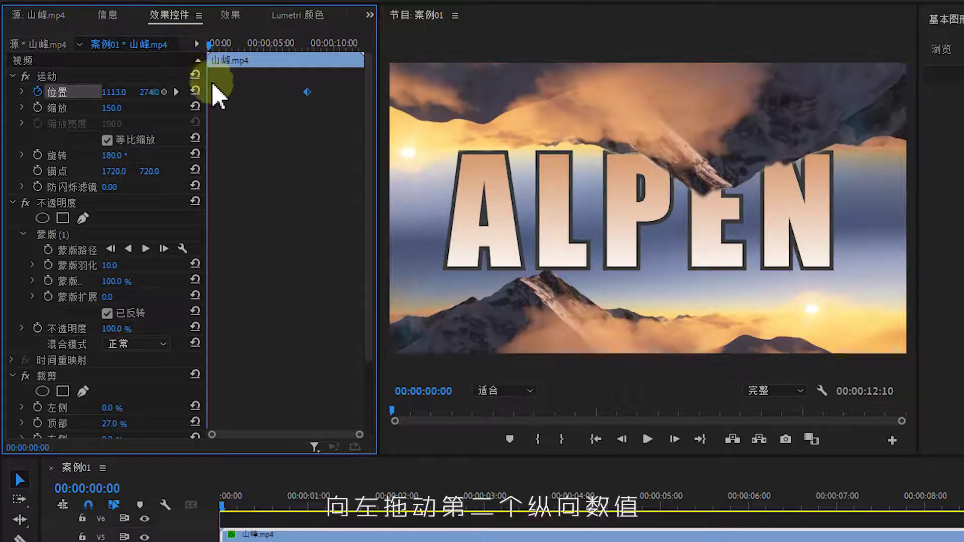
drag(149, 91, 125, 92)
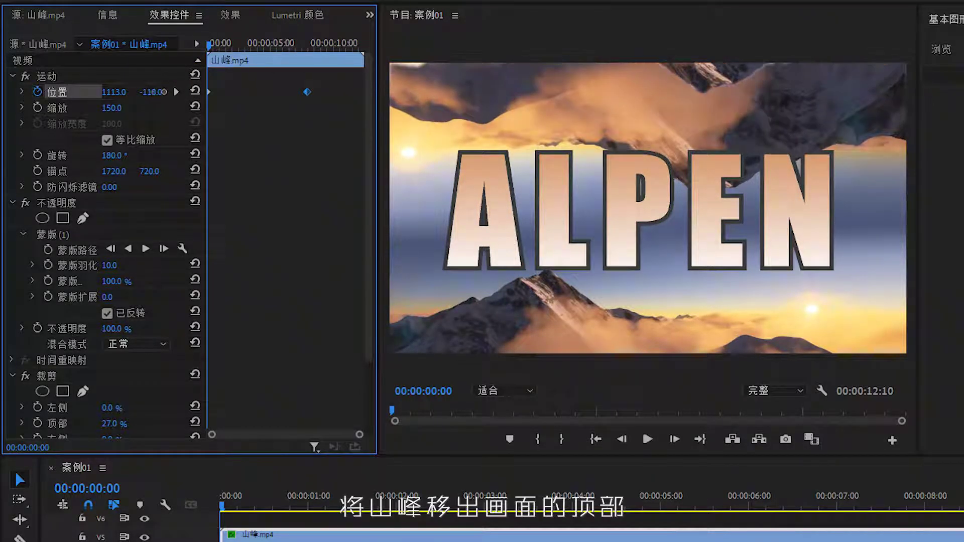
click(222, 505)
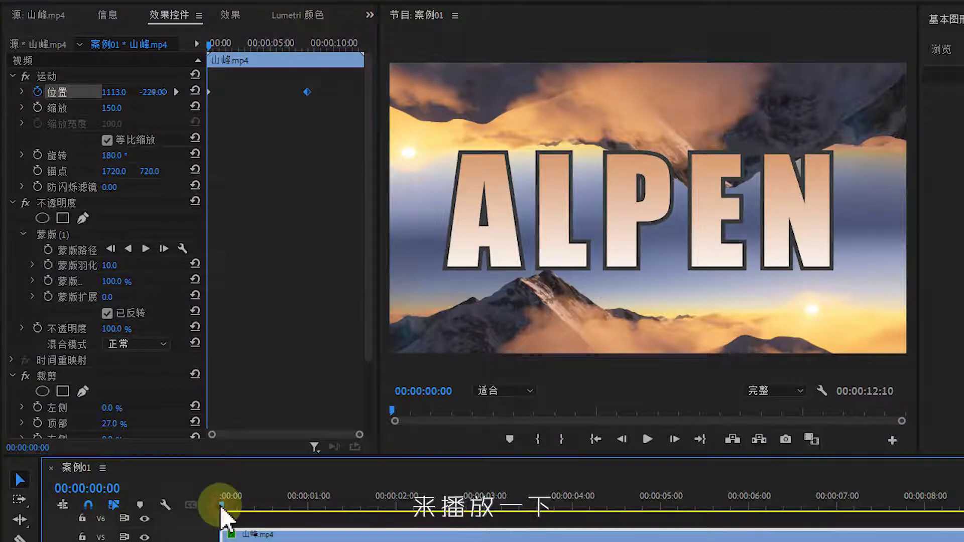
key(space)
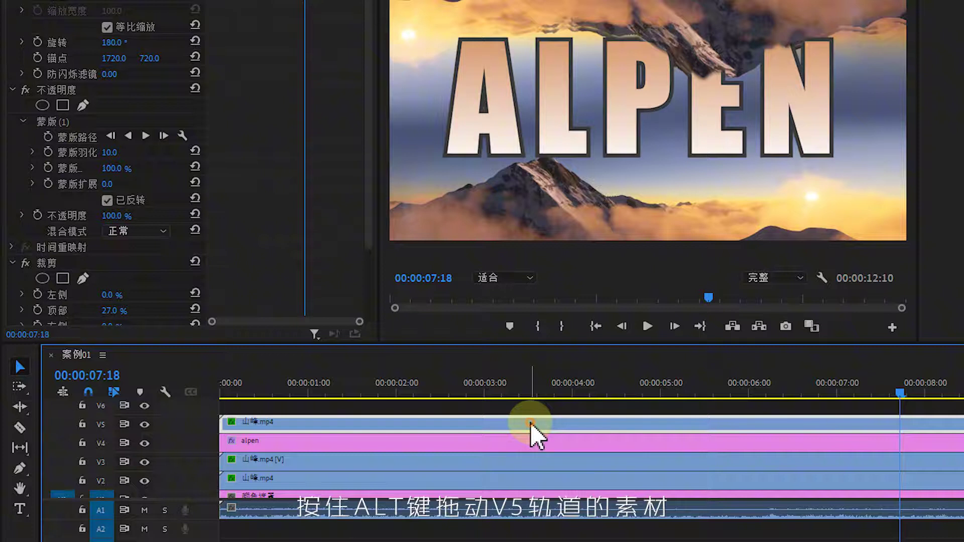
- Duplicate the animated V5 mountain onto V3 and clear the copy's Mask (1)
drag(530, 434, 518, 466)
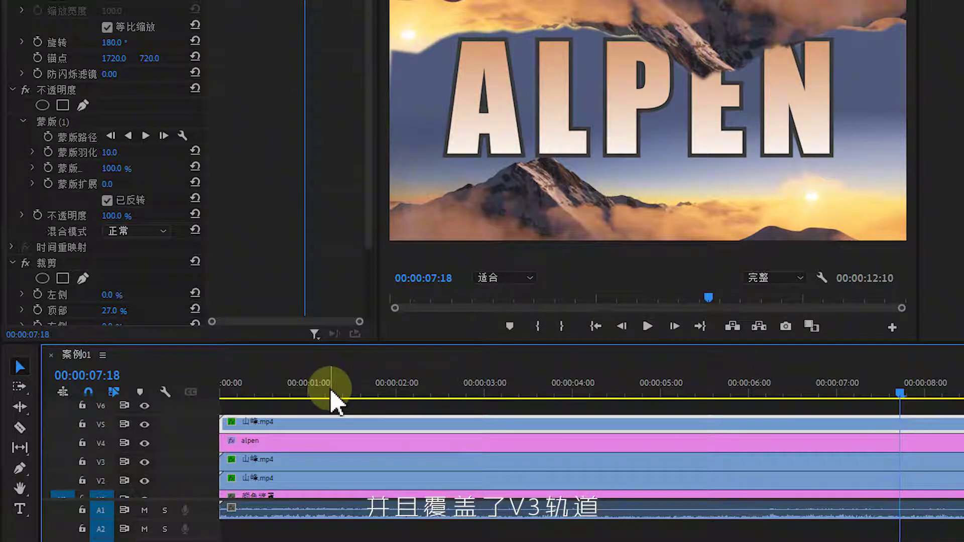
click(328, 466)
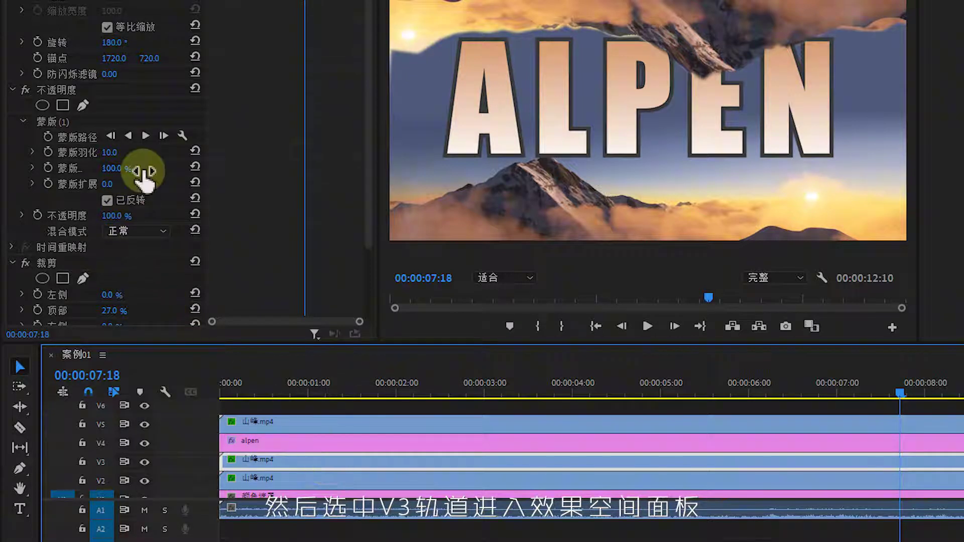
click(56, 123)
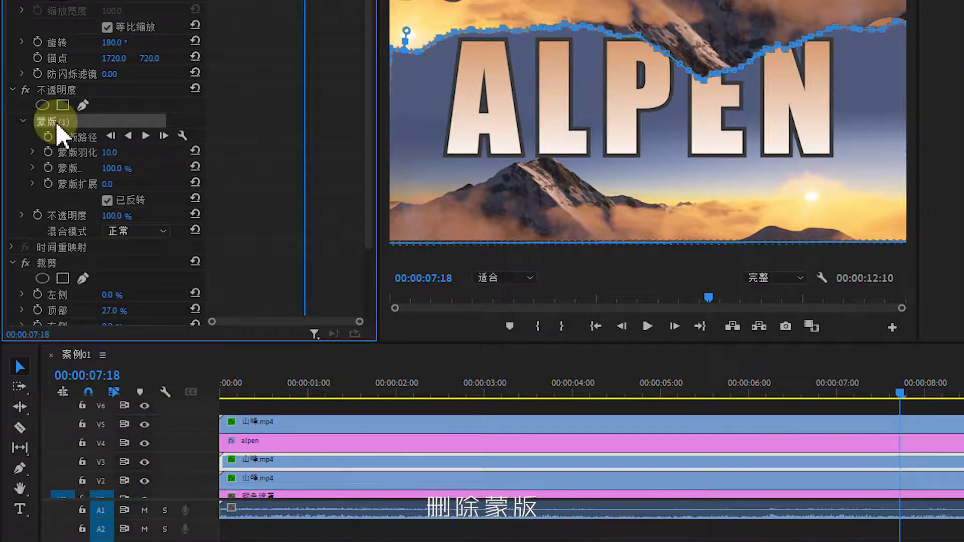
right_click(56, 123)
click(116, 242)
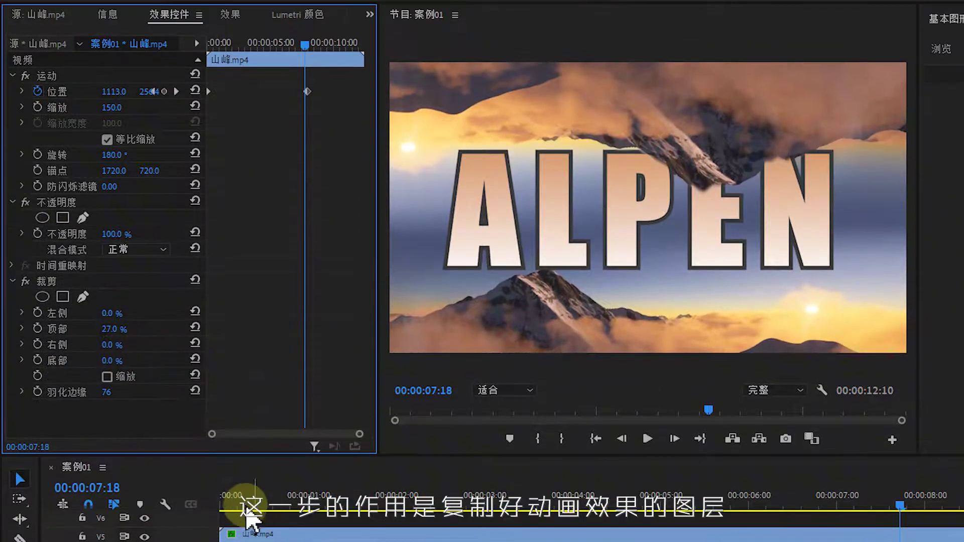
- Play the sequence from the beginning to check both mountain layers slide in together
click(250, 523)
key(Home)
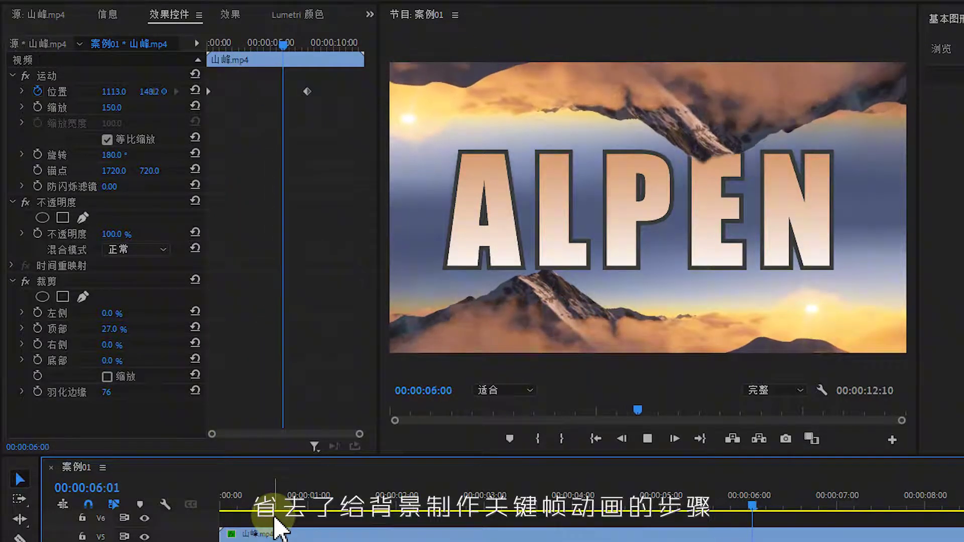
key(space)
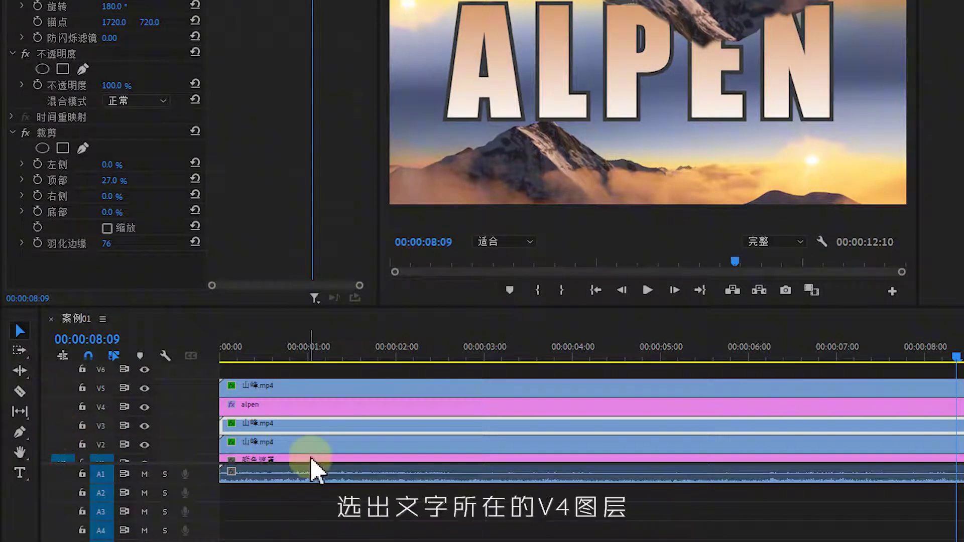
- Keyframe ALPEN's Position from 960, -236 at the start to 960, 540 at 00:00:08:00, then preview
click(255, 408)
click(713, 361)
drag(716, 365, 927, 363)
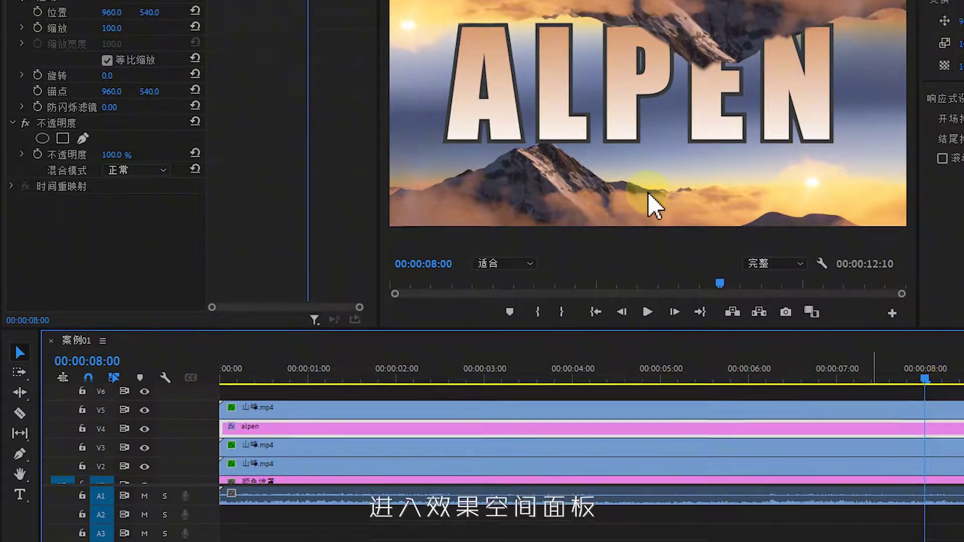
click(165, 22)
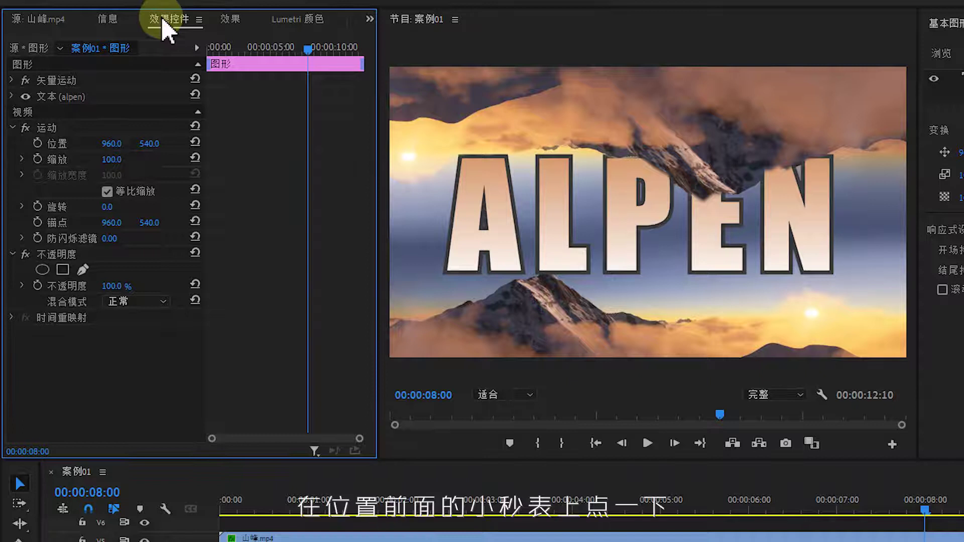
click(38, 144)
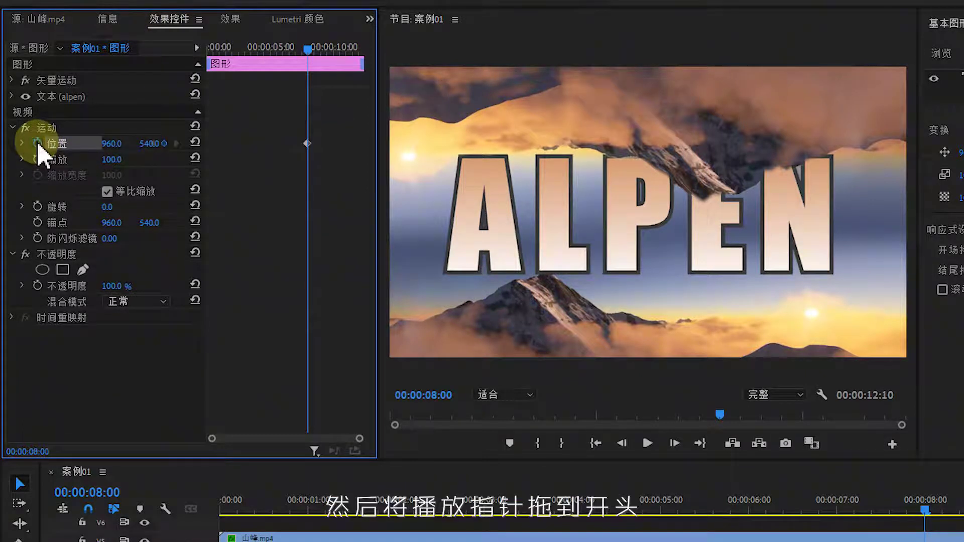
drag(307, 48, 209, 47)
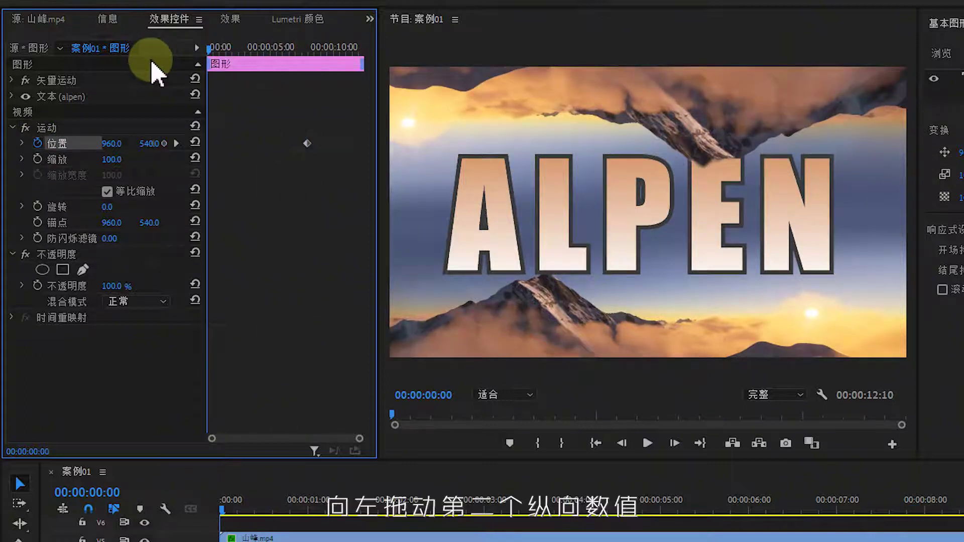
drag(149, 144, 20, 144)
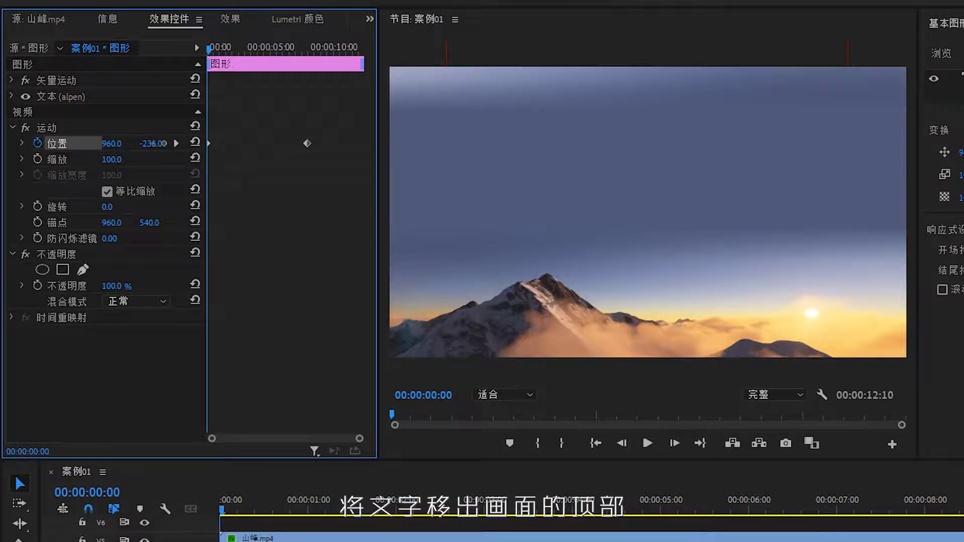
click(225, 519)
key(space)
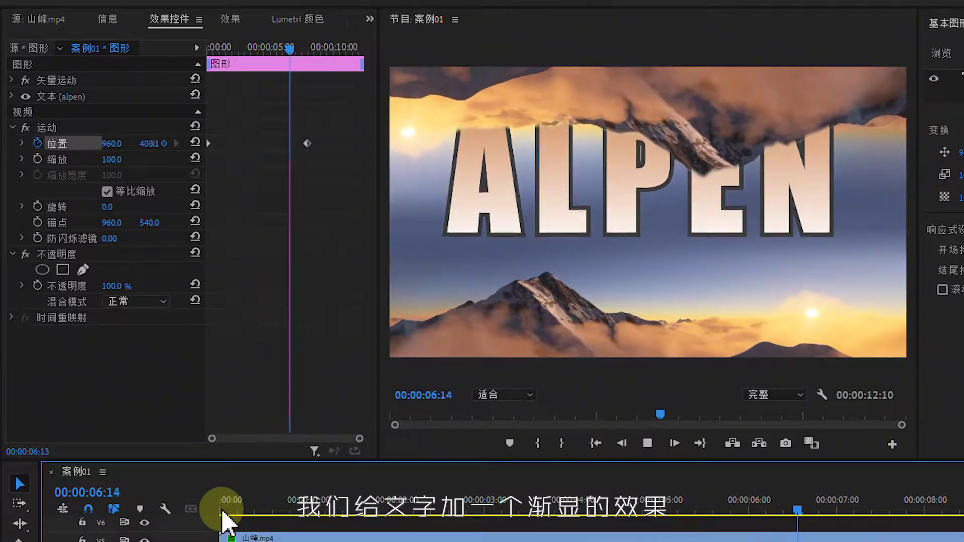
- Keyframe ALPEN's Opacity from 0% at the start to 100% at eight seconds, then preview
key(space)
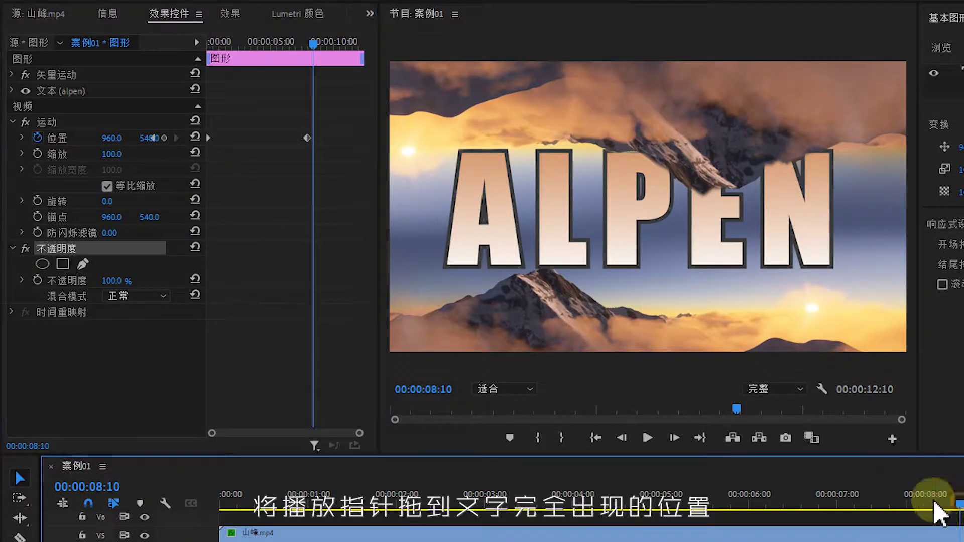
drag(956, 370, 799, 374)
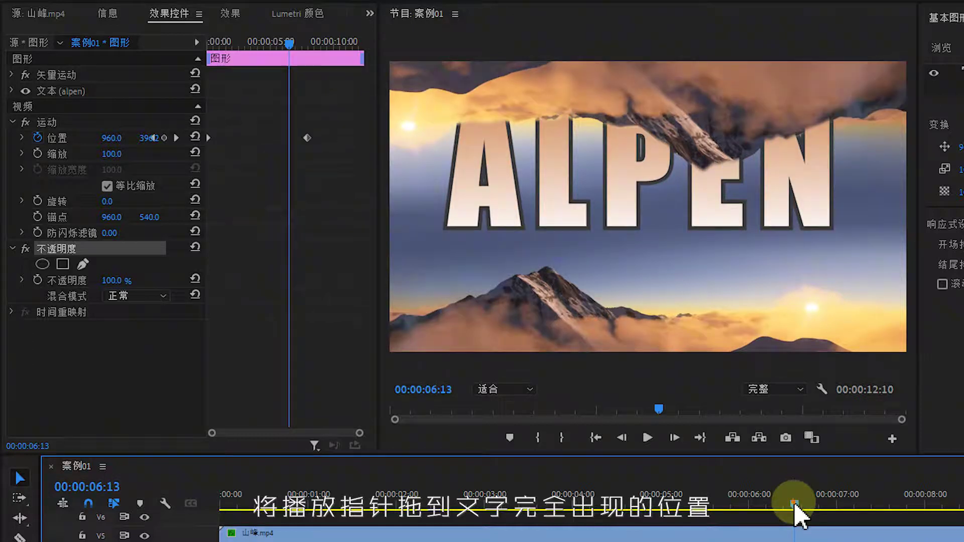
drag(796, 512, 787, 505)
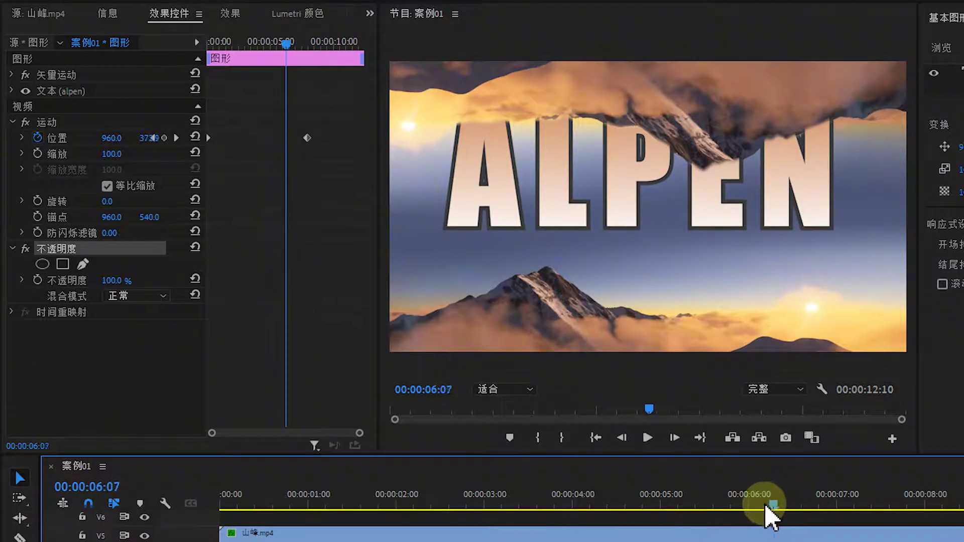
click(177, 138)
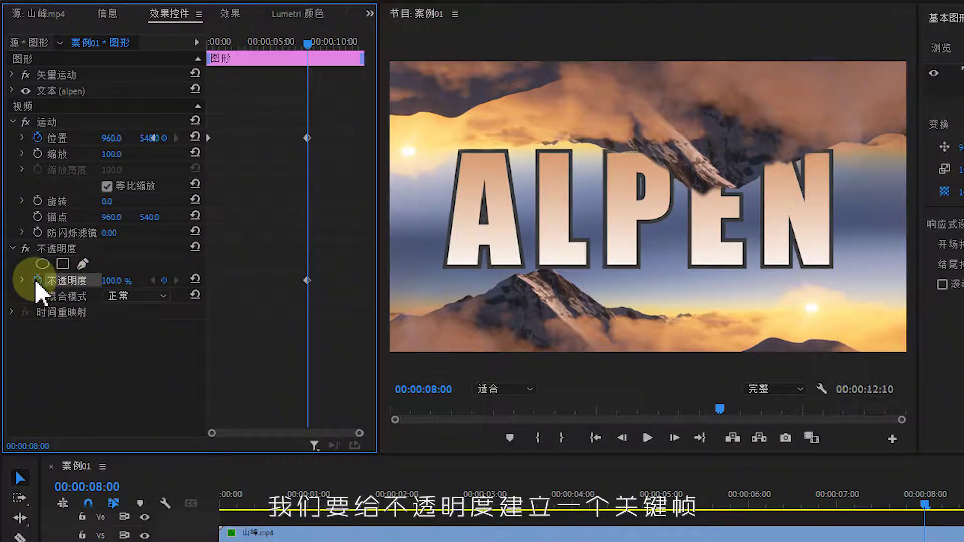
drag(307, 43, 210, 44)
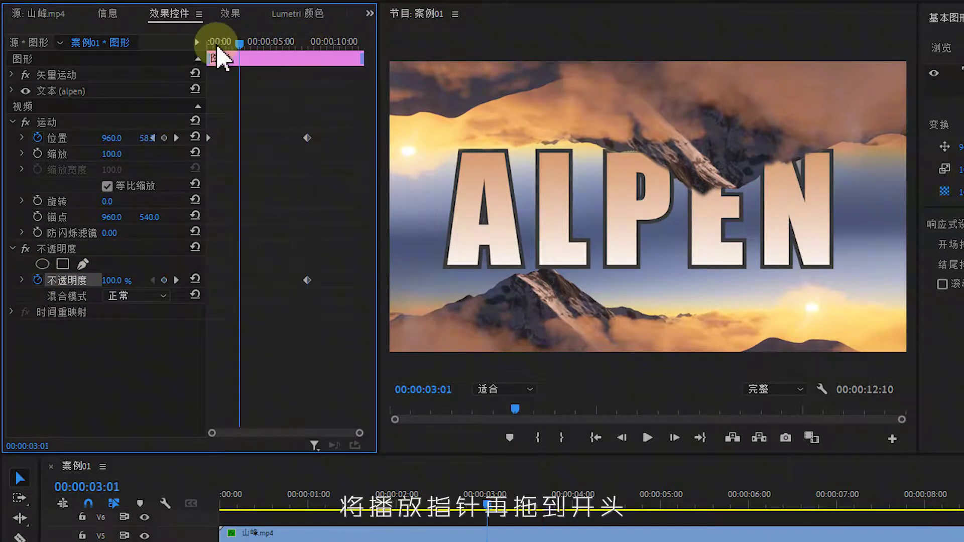
click(122, 276)
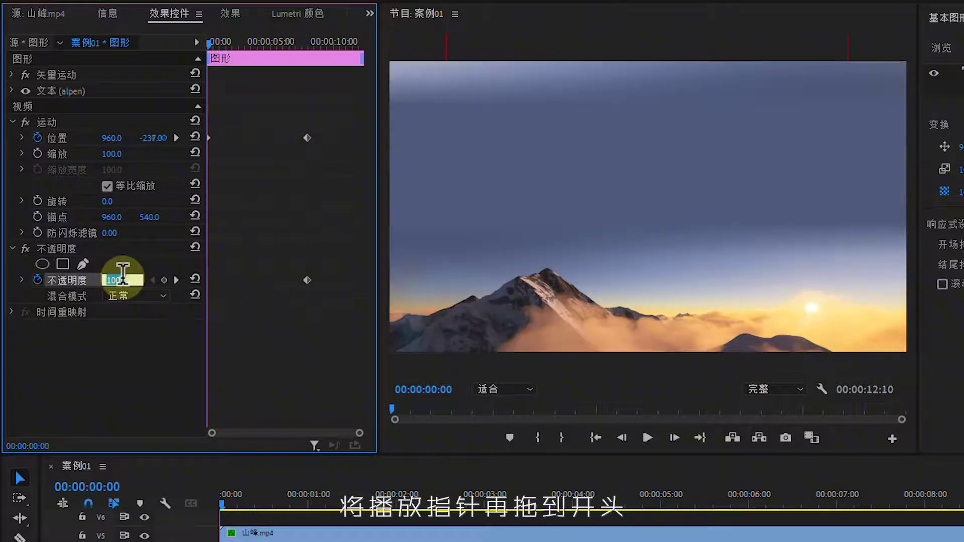
text(0)
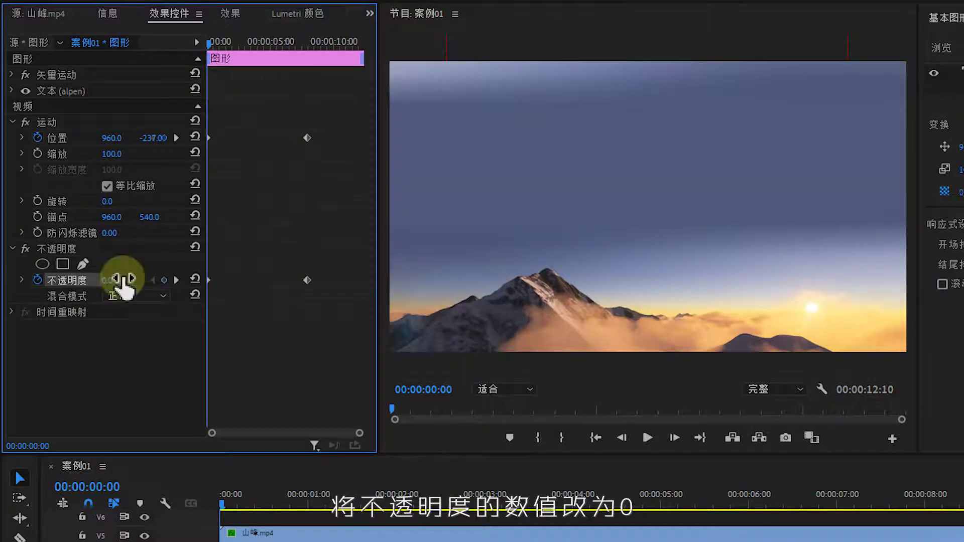
click(240, 523)
click(223, 513)
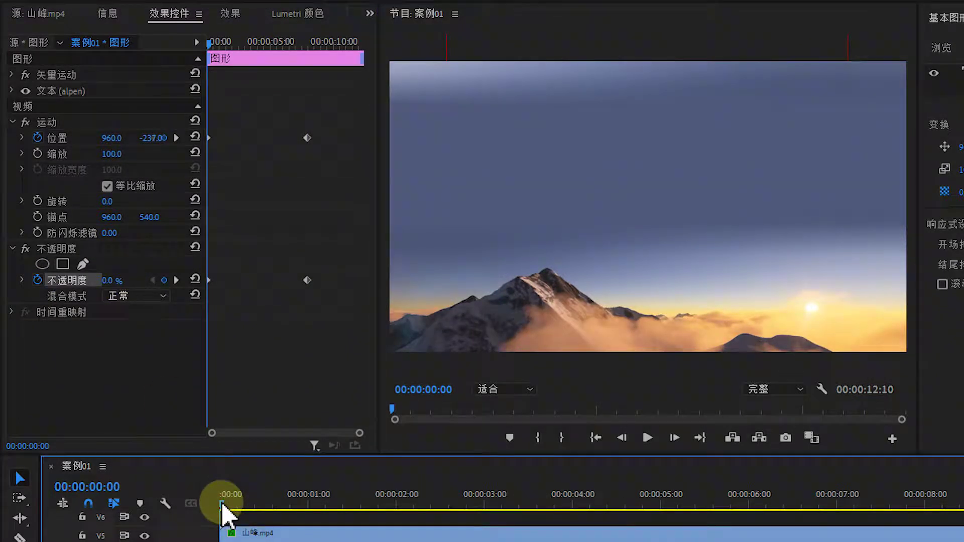
key(space)
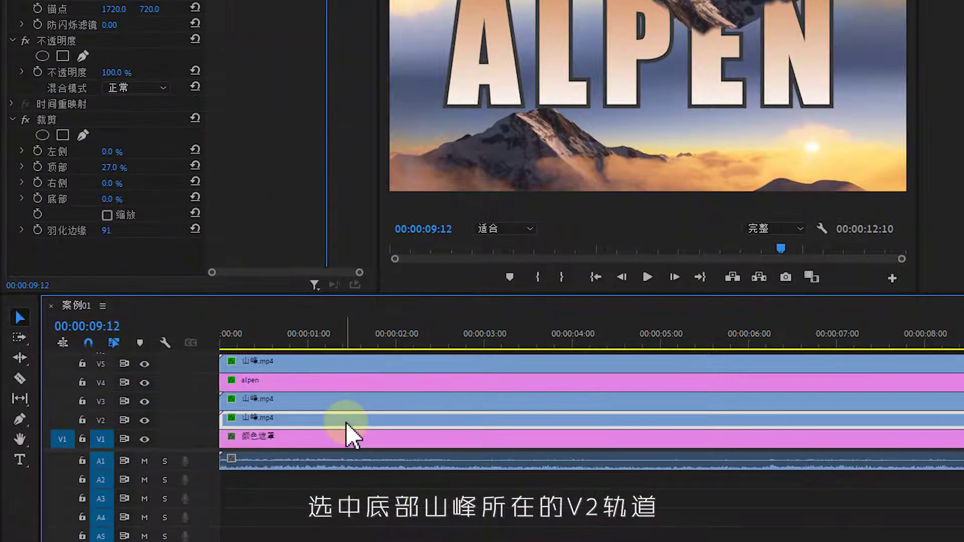
- Keyframe the lower mountain's Position at 8 seconds, pushing it below frame (Y about 1290) near 00:00:04:09
drag(963, 347, 926, 361)
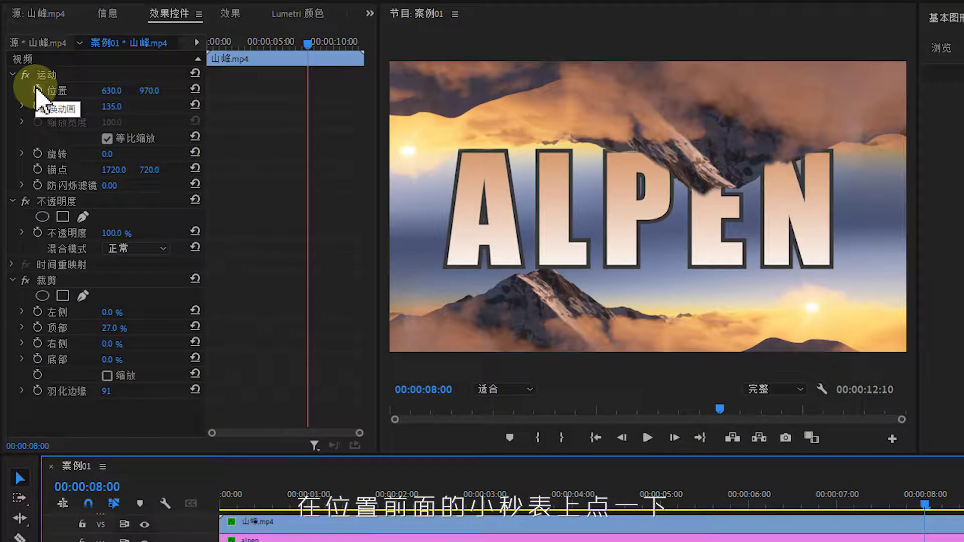
click(37, 90)
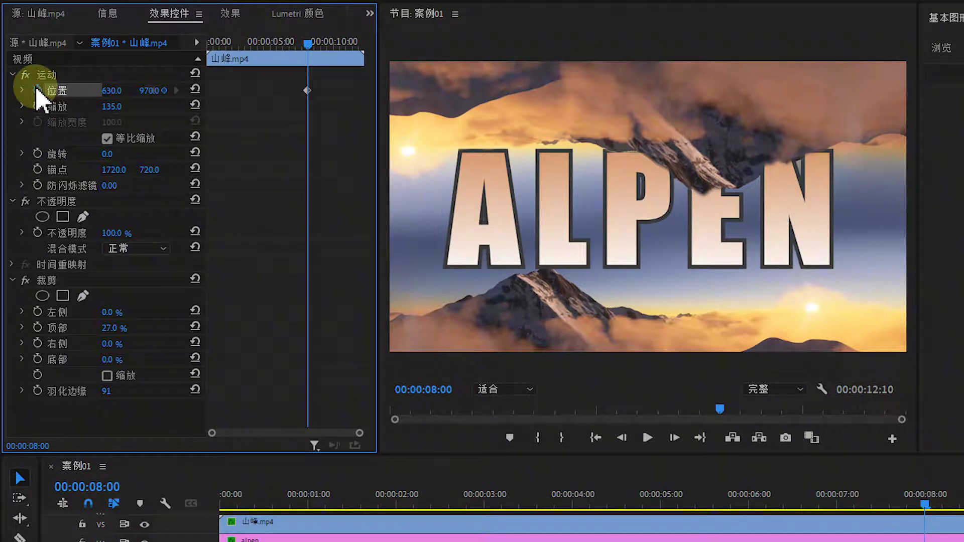
mouse_move(925, 505)
mouse_down()
mouse_move(574, 523)
mouse_move(604, 524)
mouse_up()
drag(144, 92, 145, 93)
click(149, 90)
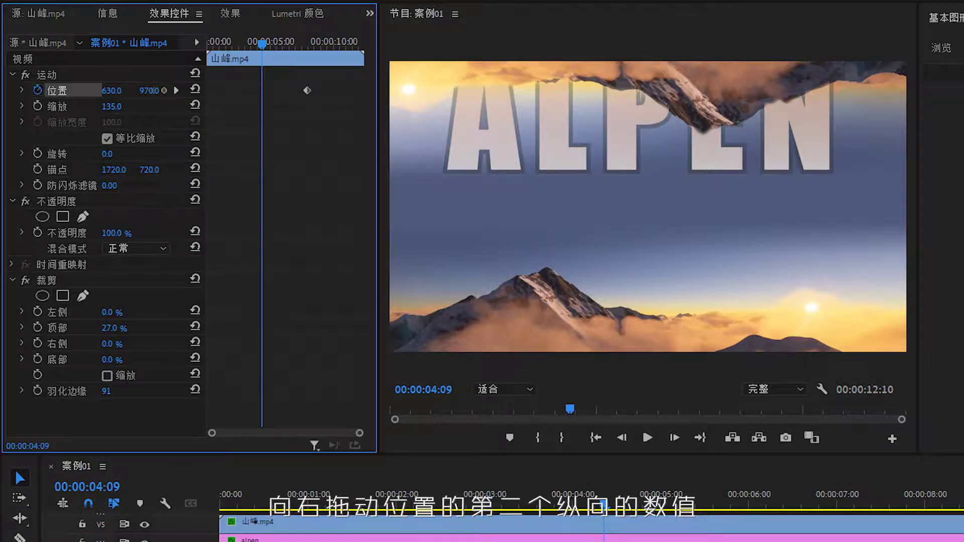
drag(151, 90, 156, 91)
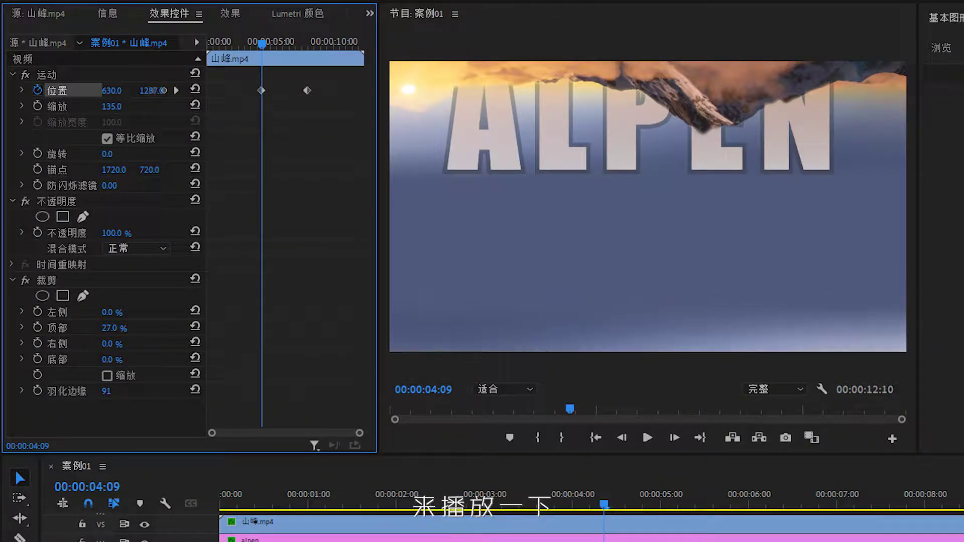
drag(153, 91, 159, 90)
- Play back the mountain rise, then drag the background music onto the first audio track
click(280, 500)
key(space)
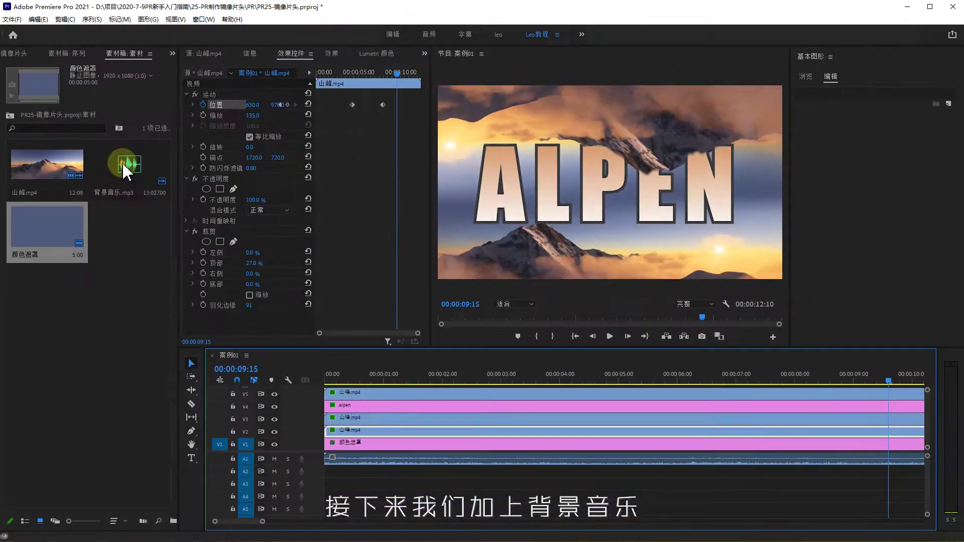
drag(125, 161, 318, 482)
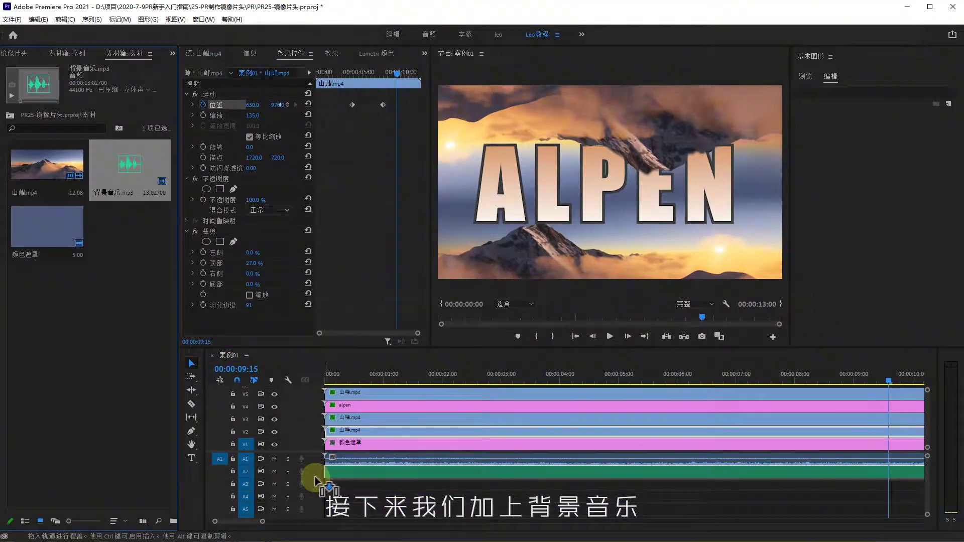